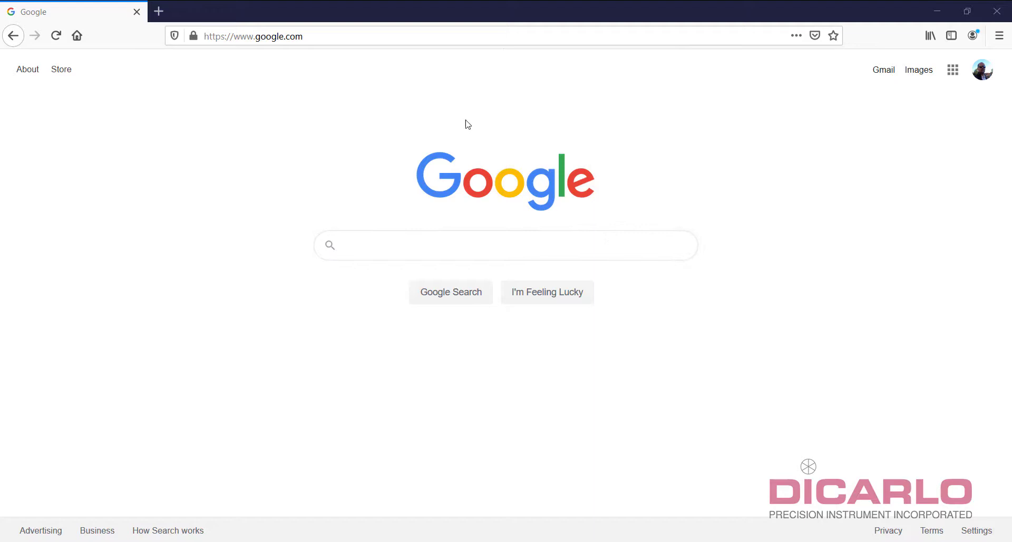
Step: Select the current Google URL in the Firefox address bar
click(373, 37)
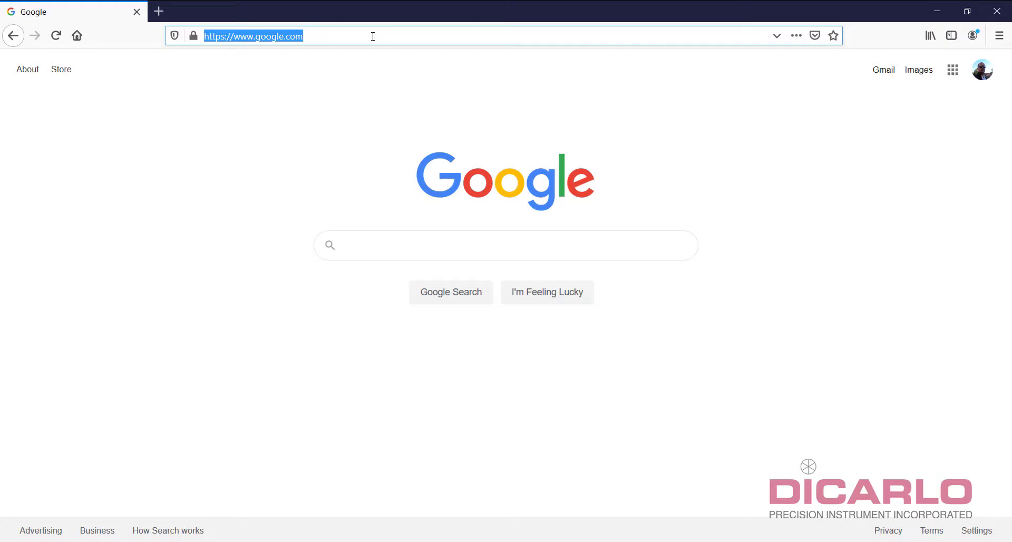
text(www.n)
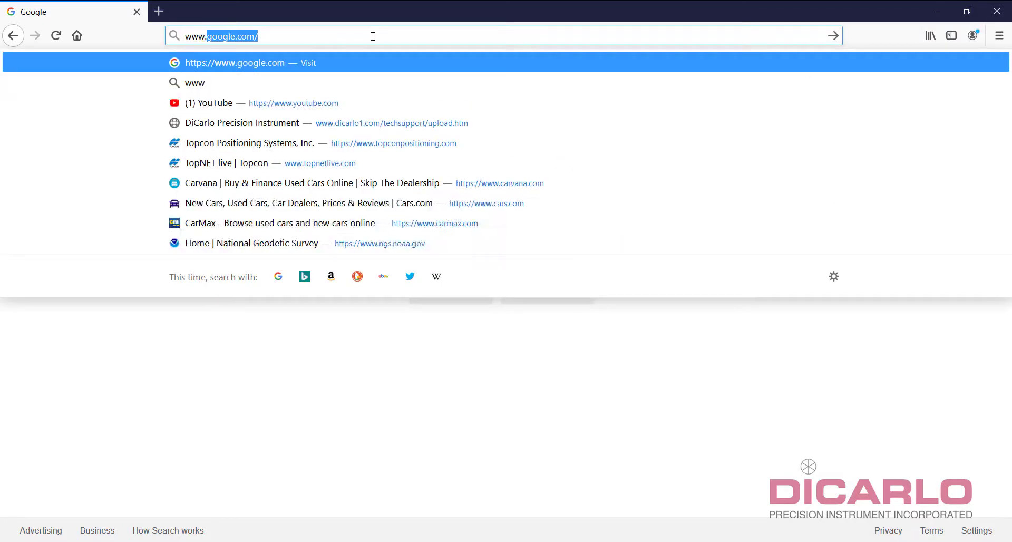
text(gs.no)
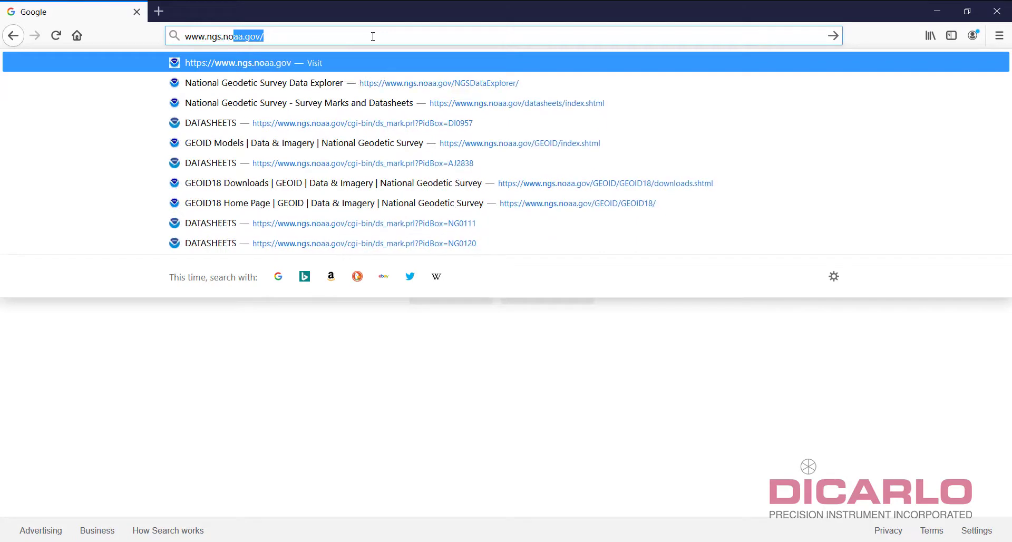
text(aa.gov)
key(Return)
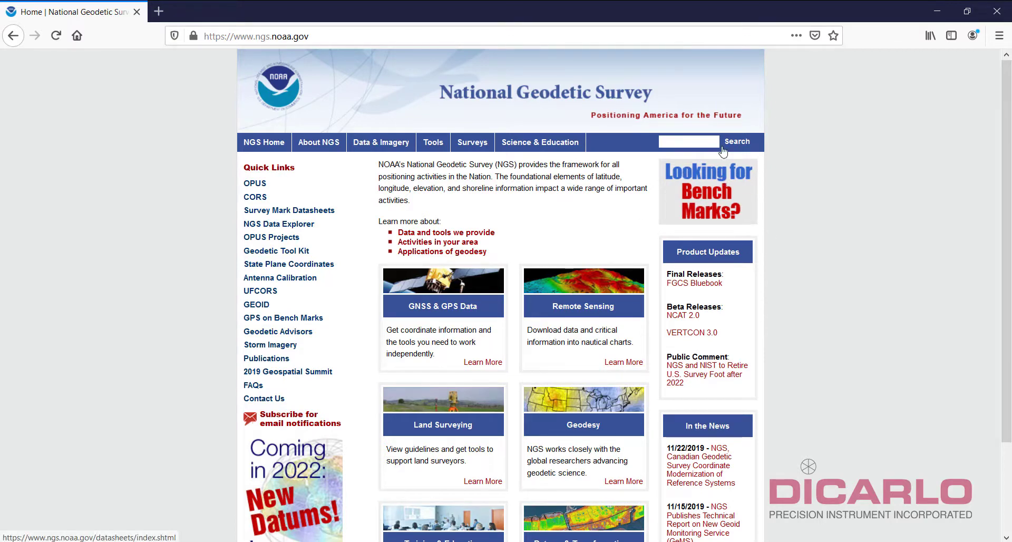
click(705, 191)
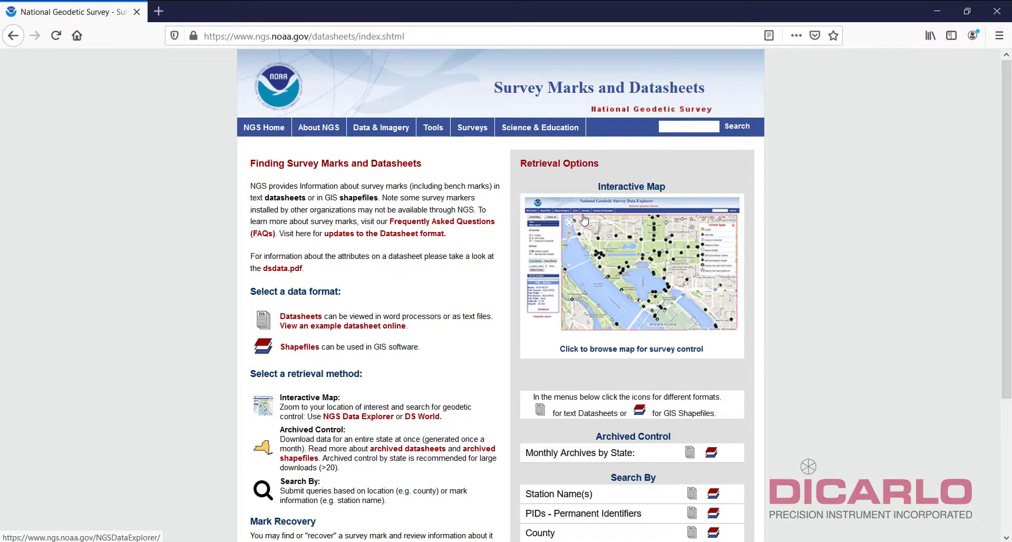
Step: Open the Interactive Map, dismiss Getting Started, and zoom in on Dempster Street near Evanston
click(653, 263)
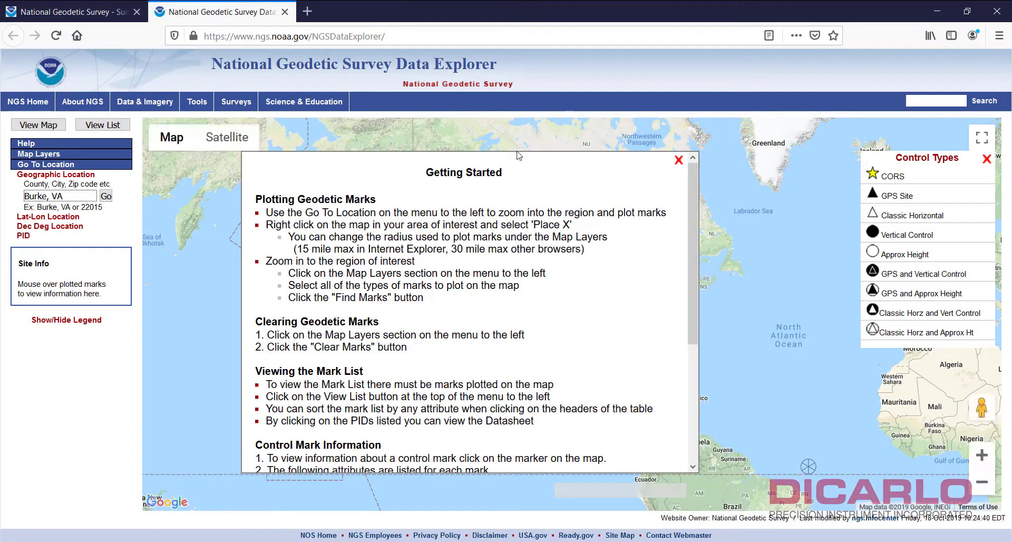
click(679, 160)
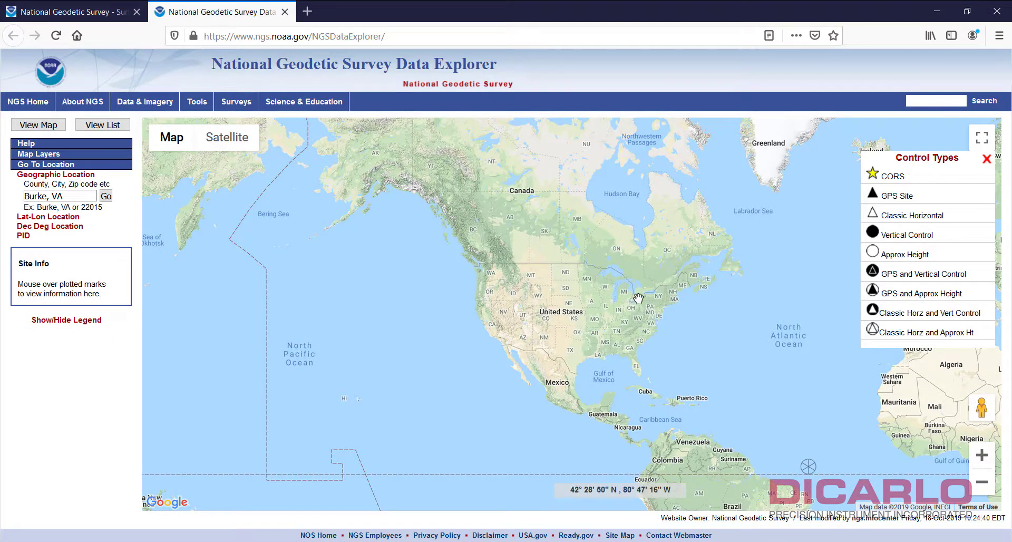
scroll(627, 302, up, 3)
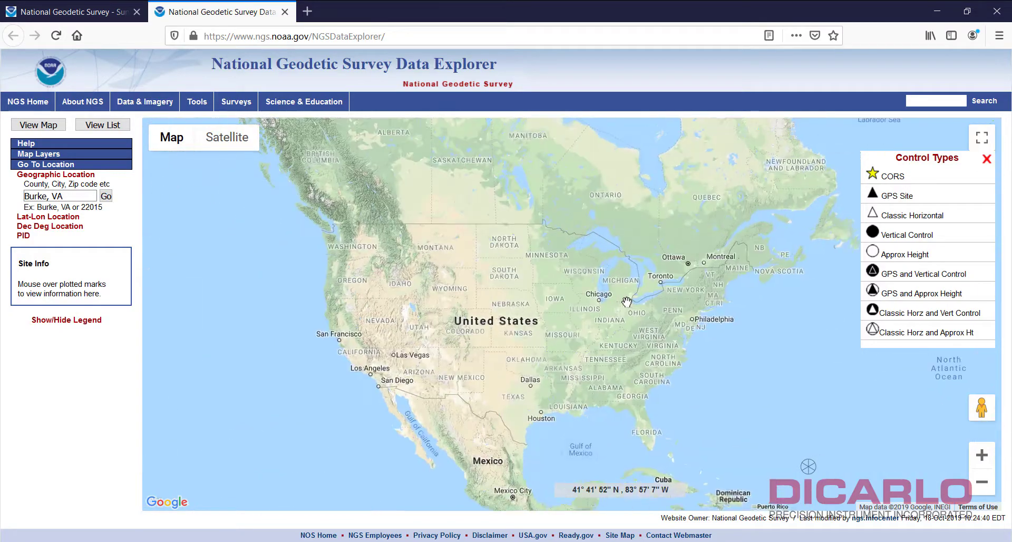
scroll(511, 308, up, 3)
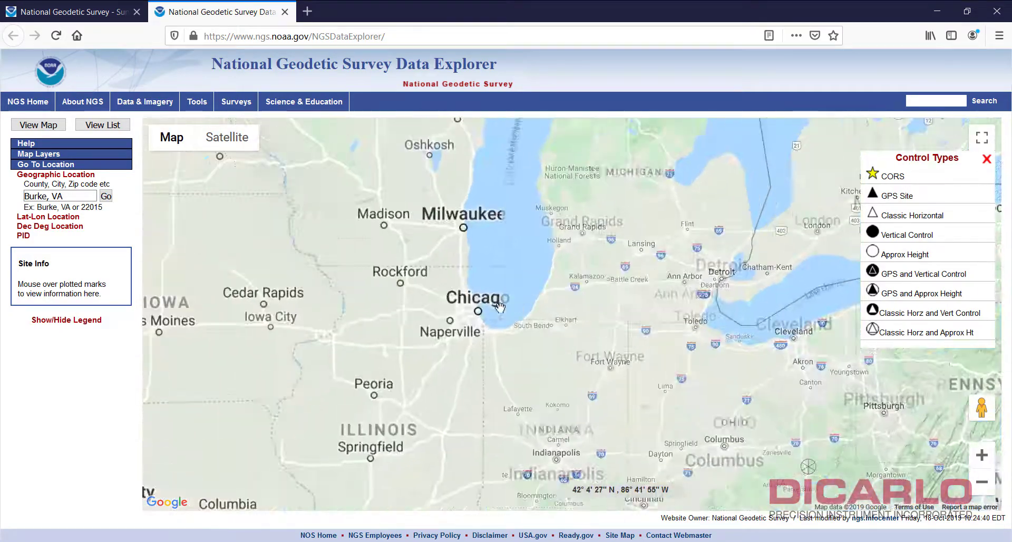
scroll(468, 306, up, 2)
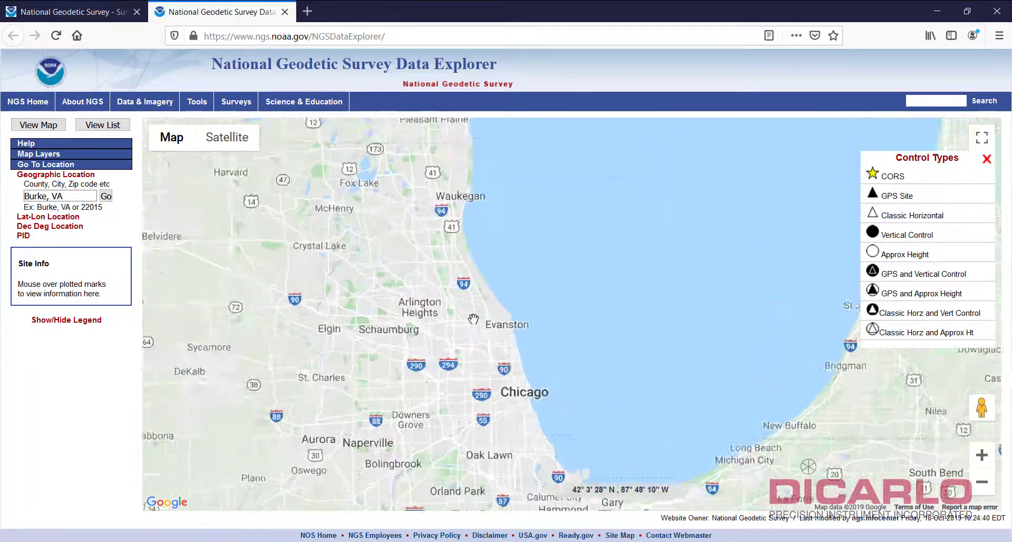
scroll(542, 384, up, 3)
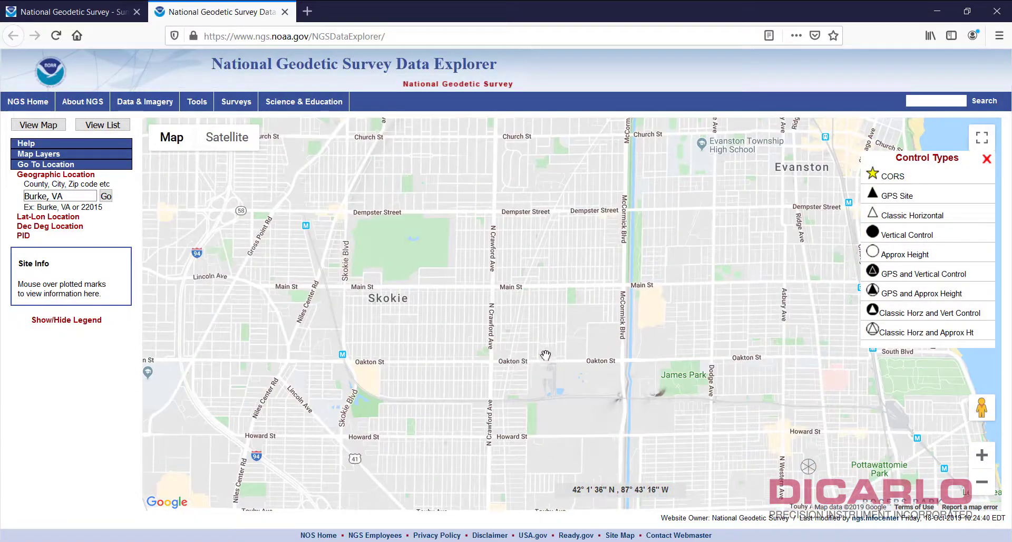
drag(593, 227, 523, 310)
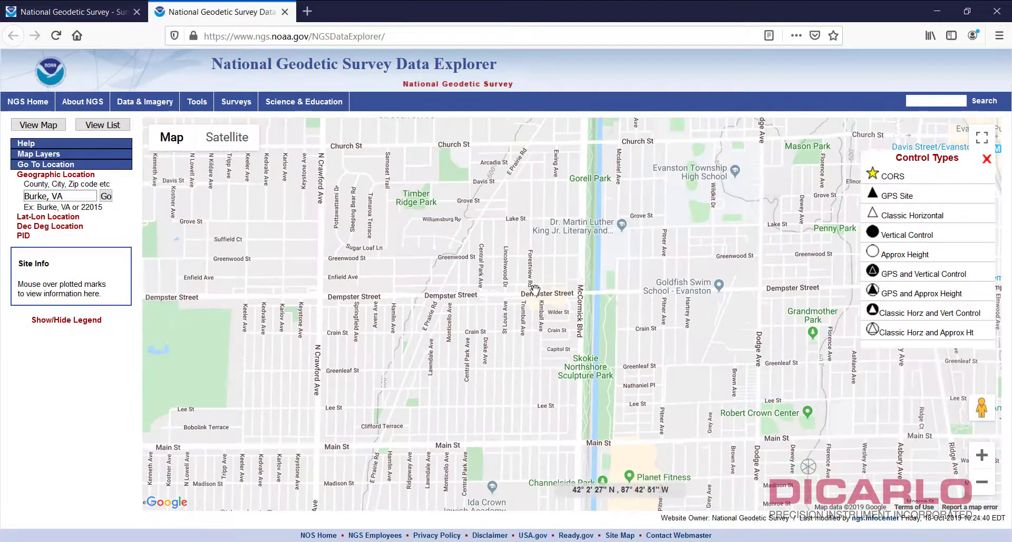
drag(530, 290, 535, 285)
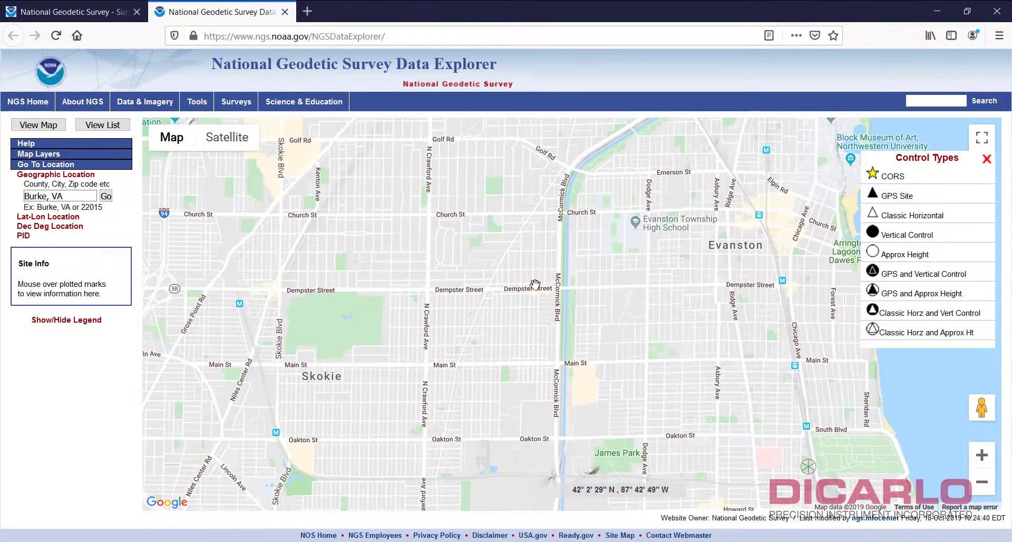
scroll(536, 285, up, 1)
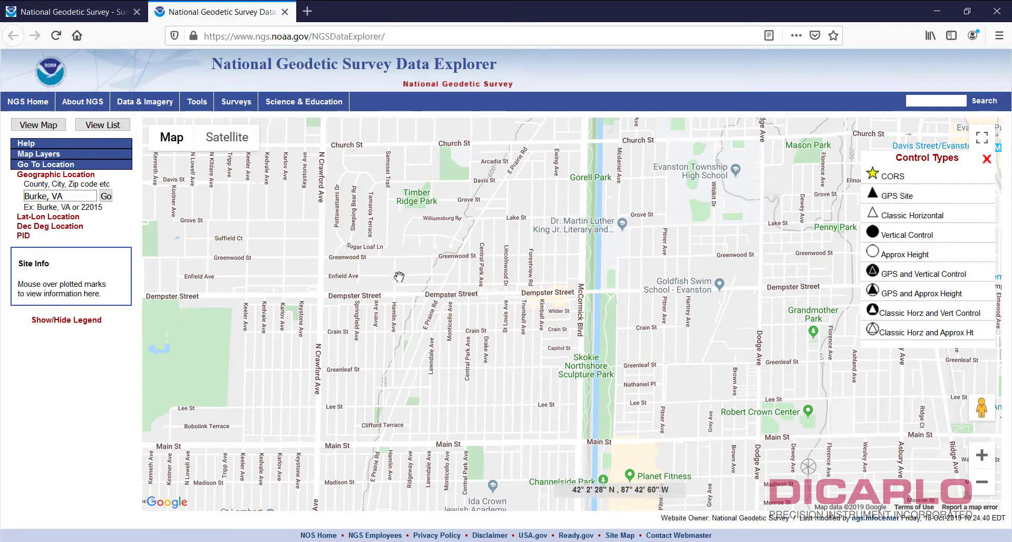
Step: Expand Map Layers and turn off Classical Horizontal, CORS and Vertical Control, keeping GPS Sites
click(34, 157)
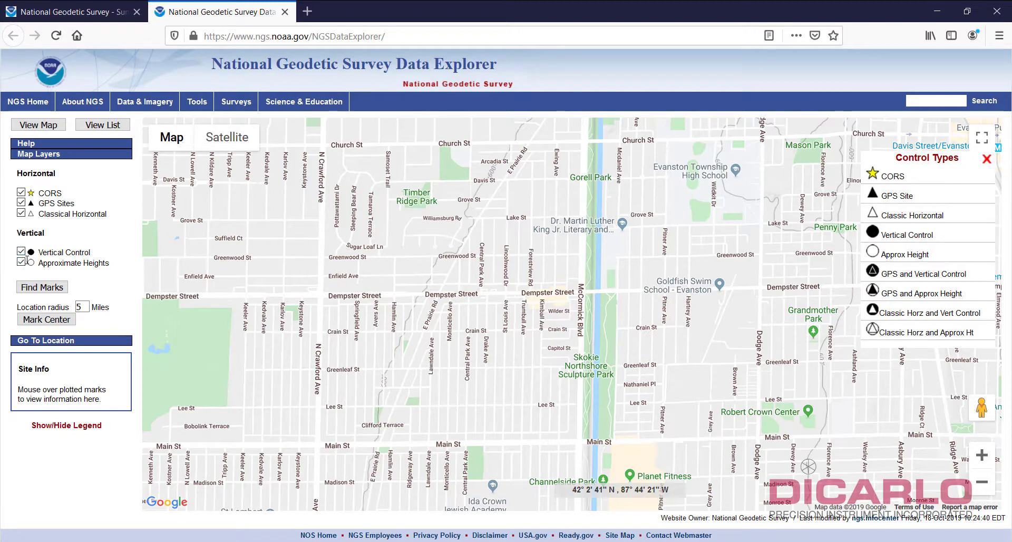
click(21, 213)
click(21, 192)
click(21, 251)
Step: Find the GPS marks around Dempster Street, reposition the map, and open mark AJ2486's details
click(37, 290)
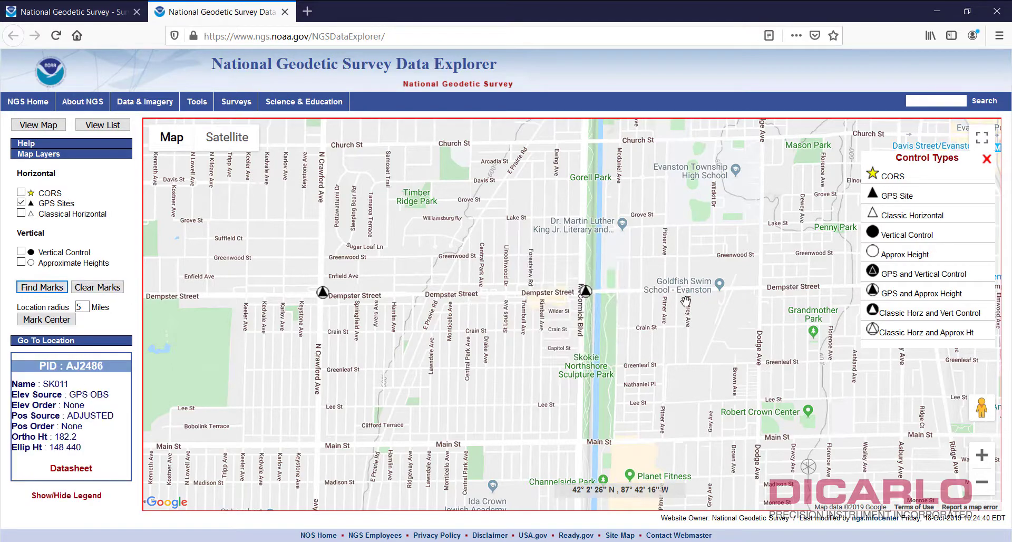
mouse_move(654, 297)
mouse_down()
mouse_move(609, 279)
mouse_move(453, 280)
mouse_up()
scroll(401, 279, down, 1)
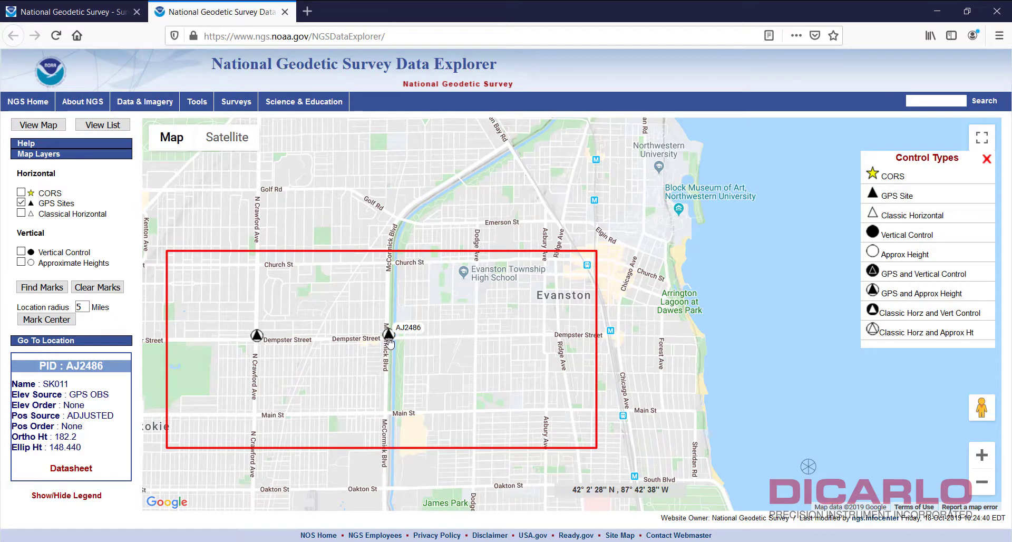
click(388, 340)
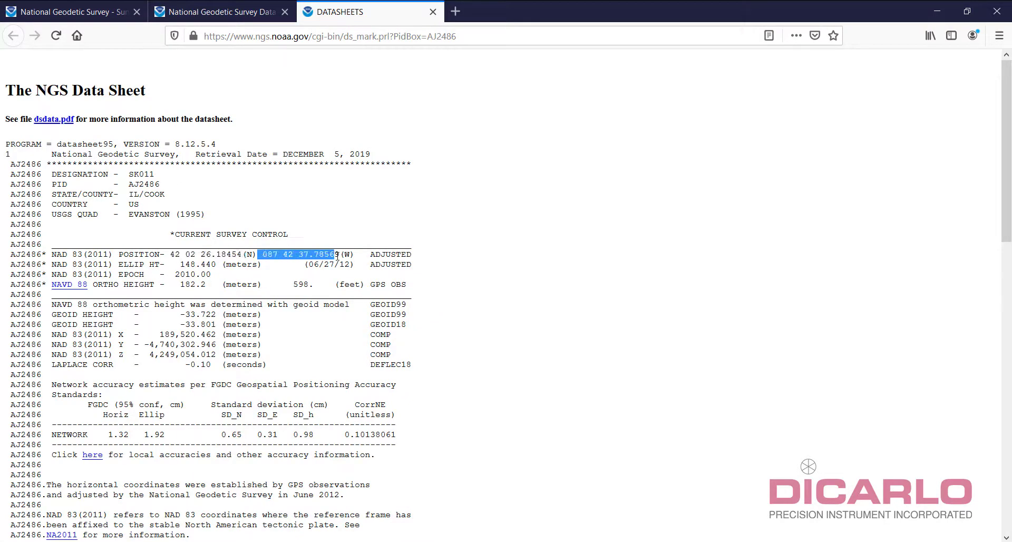
drag(180, 285, 209, 285)
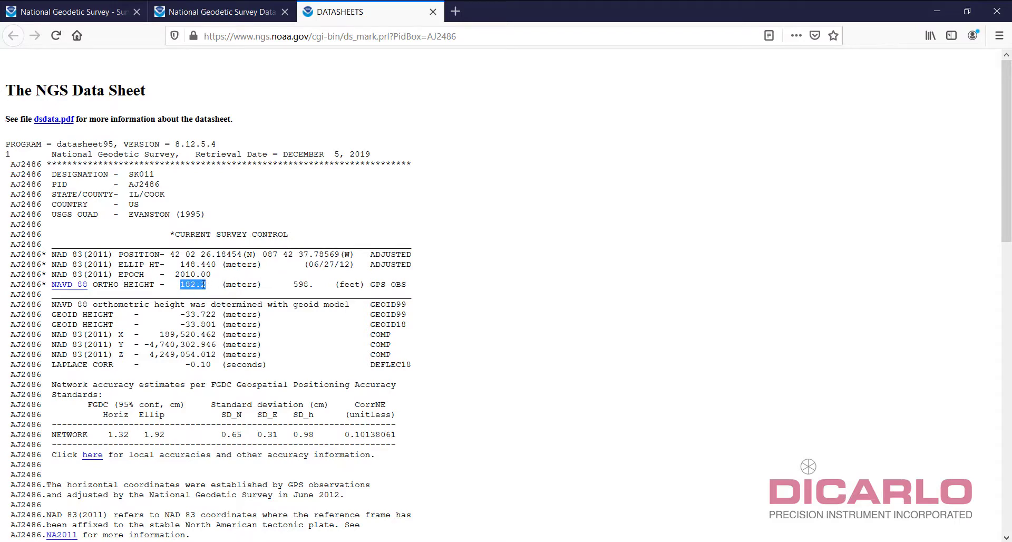
click(206, 284)
drag(293, 284, 313, 284)
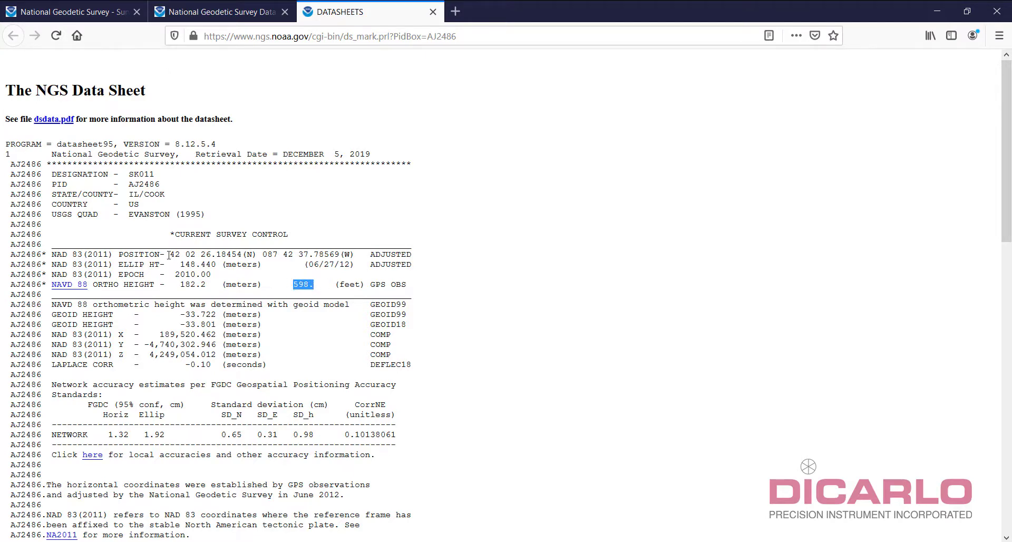
drag(169, 255, 353, 254)
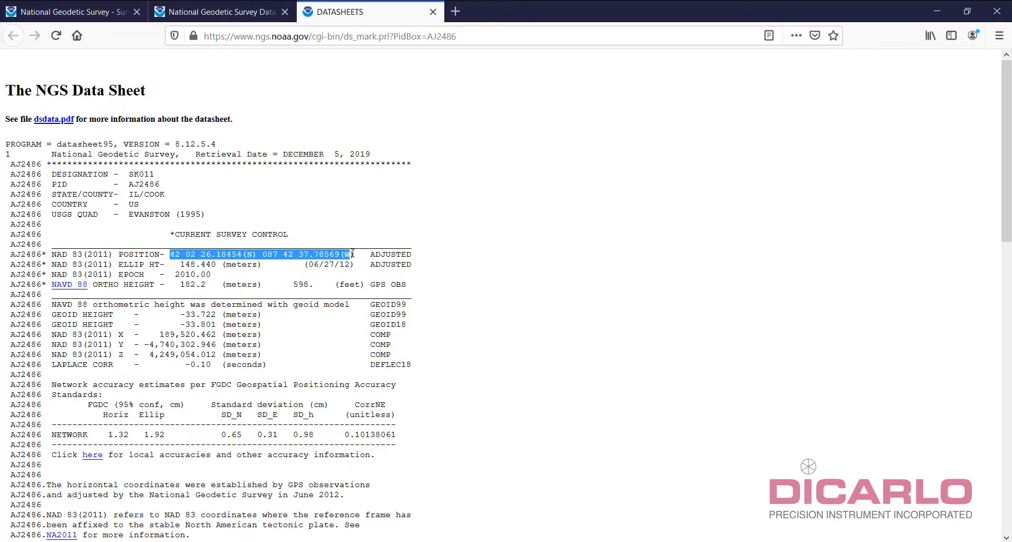
click(203, 254)
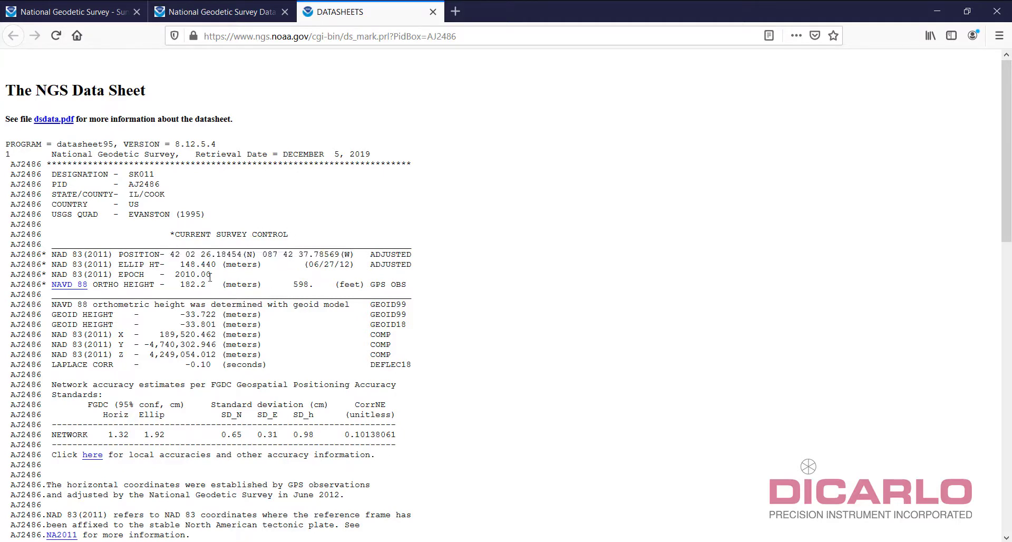
Step: Highlight AJ2486's SPC IL E northing, easting, zone and MT units on the metric row
scroll(210, 276, down, 6)
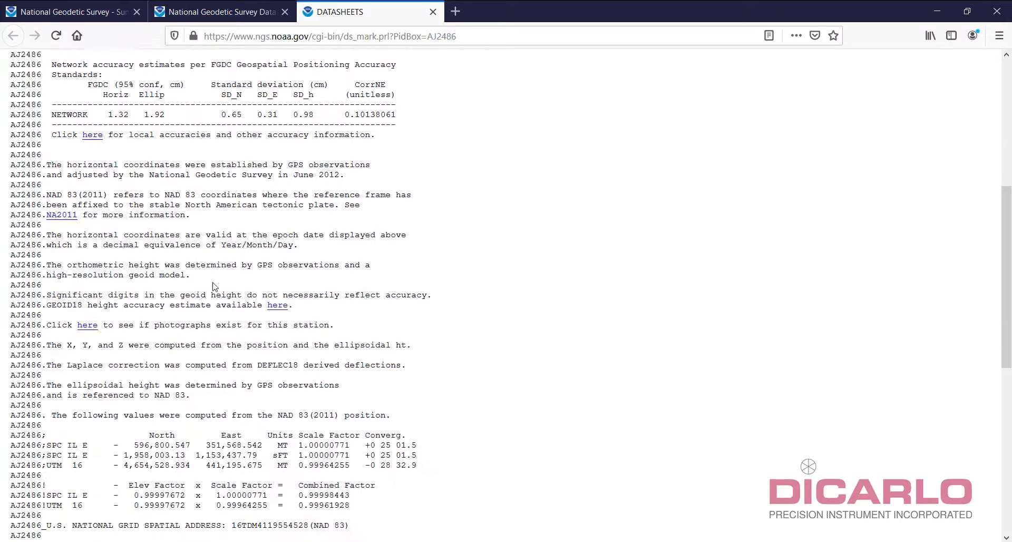
scroll(215, 287, down, 2)
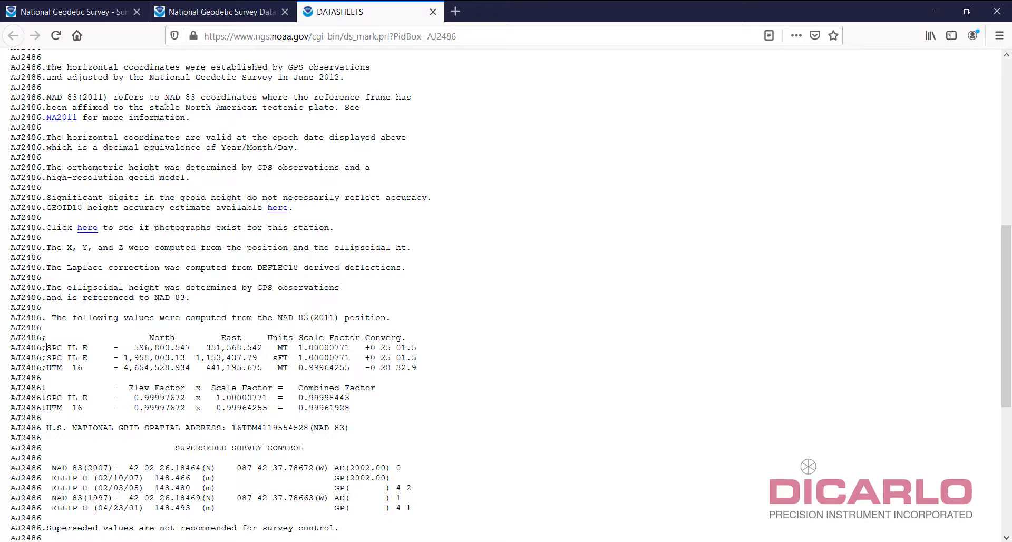
drag(47, 347, 291, 348)
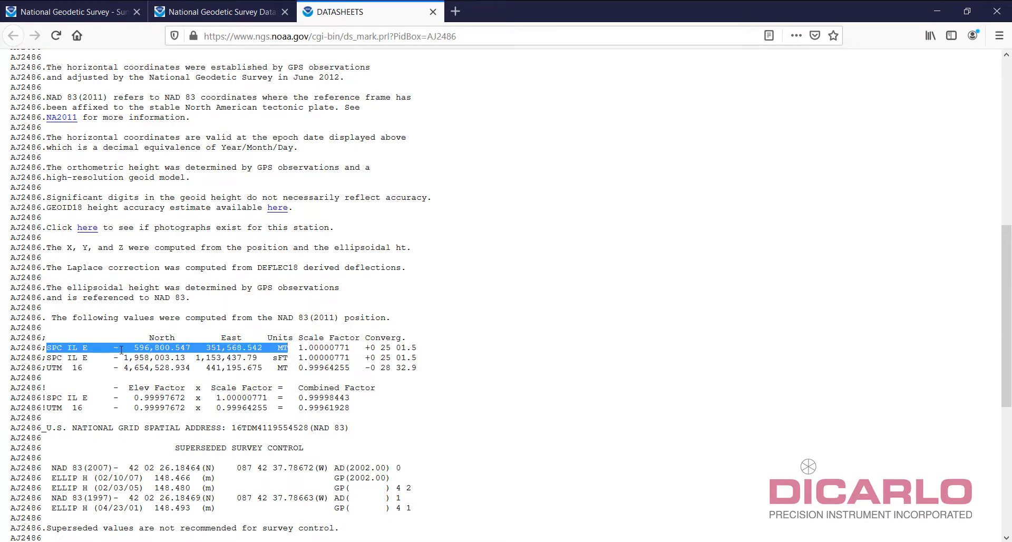
scroll(129, 359, up, 5)
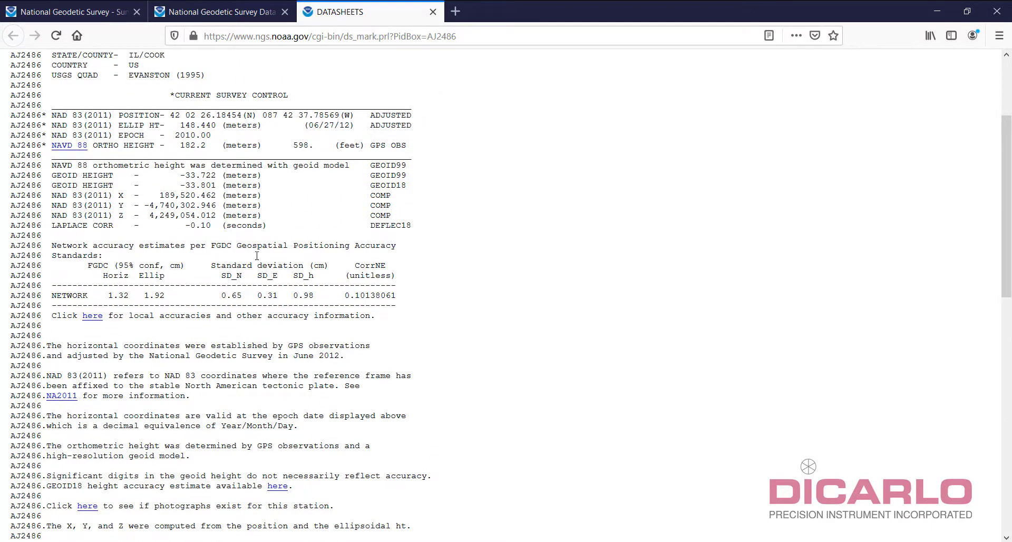
scroll(257, 256, down, 5)
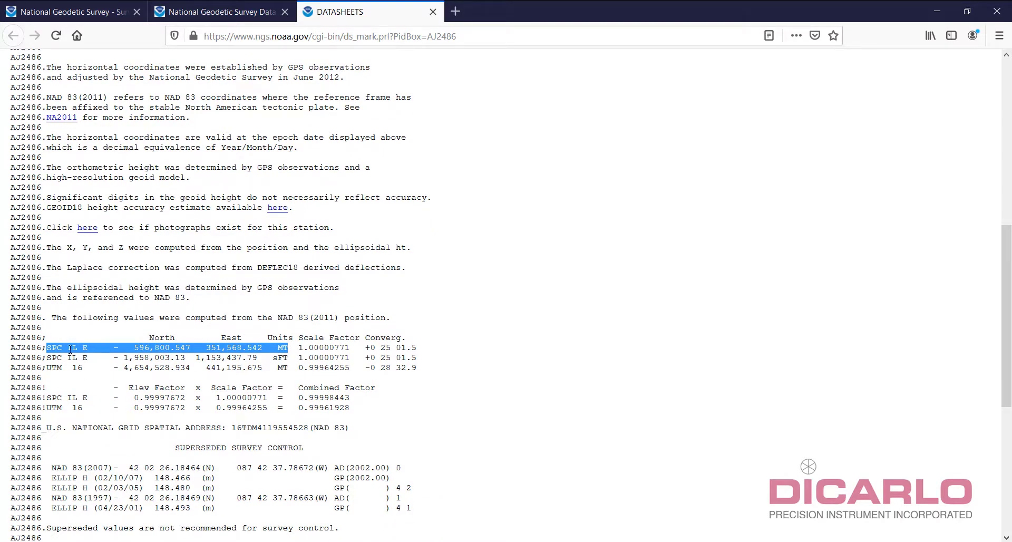
mouse_move(69, 349)
mouse_down()
mouse_move(90, 349)
mouse_move(60, 350)
mouse_up()
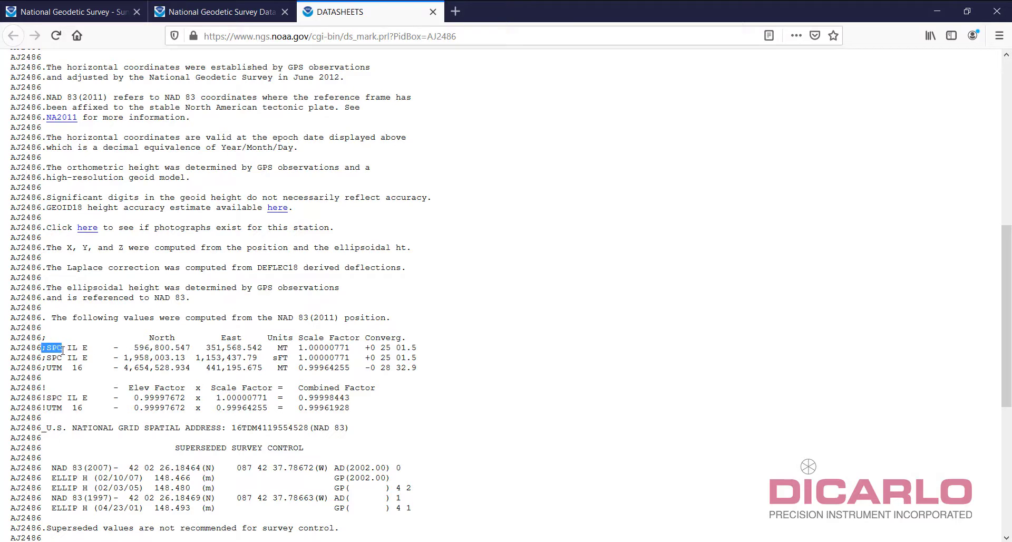
drag(277, 348, 286, 350)
drag(136, 348, 288, 351)
Step: Highlight the SPC IL E northing and easting in survey feet, alongside the metric values
drag(120, 358, 127, 357)
drag(120, 359, 289, 358)
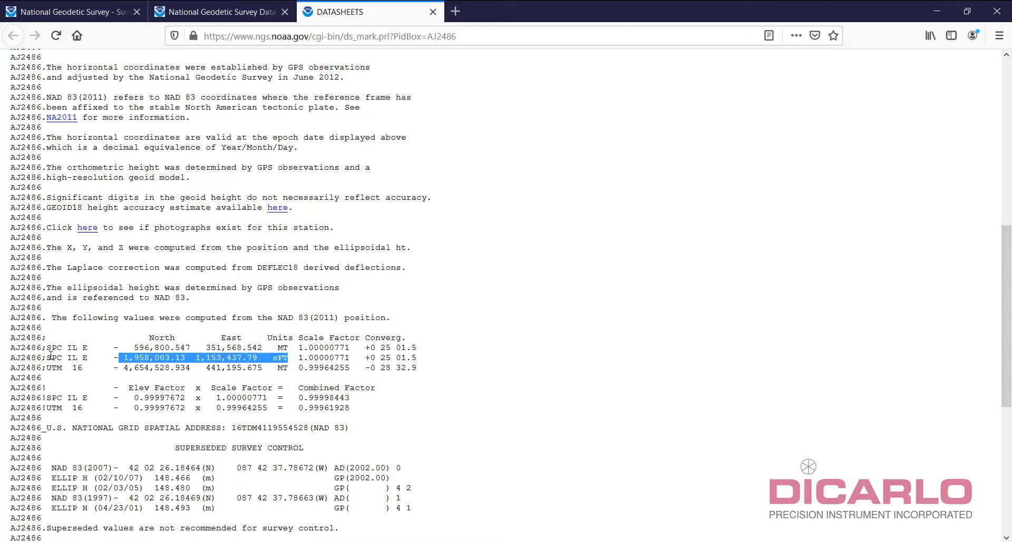
drag(70, 357, 90, 357)
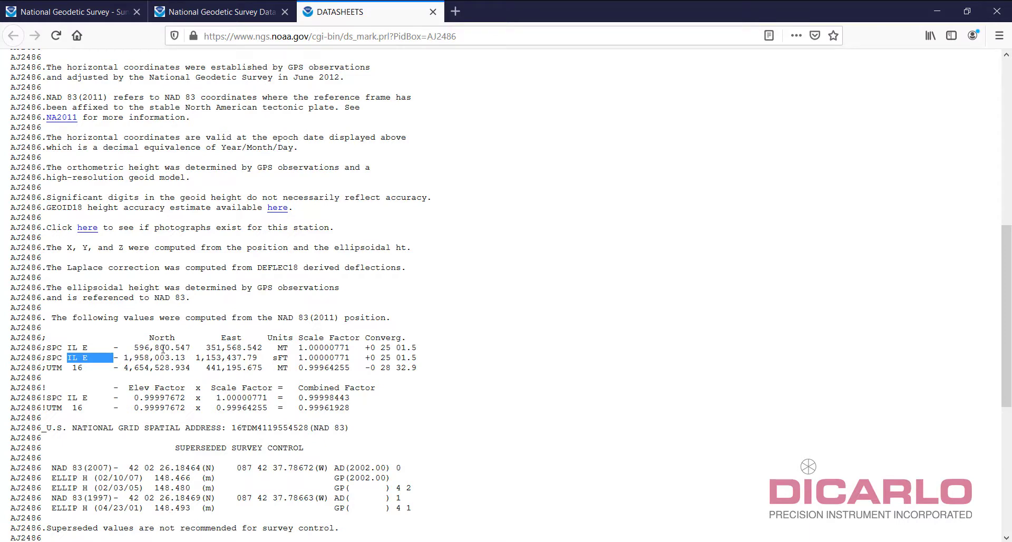
drag(134, 348, 264, 350)
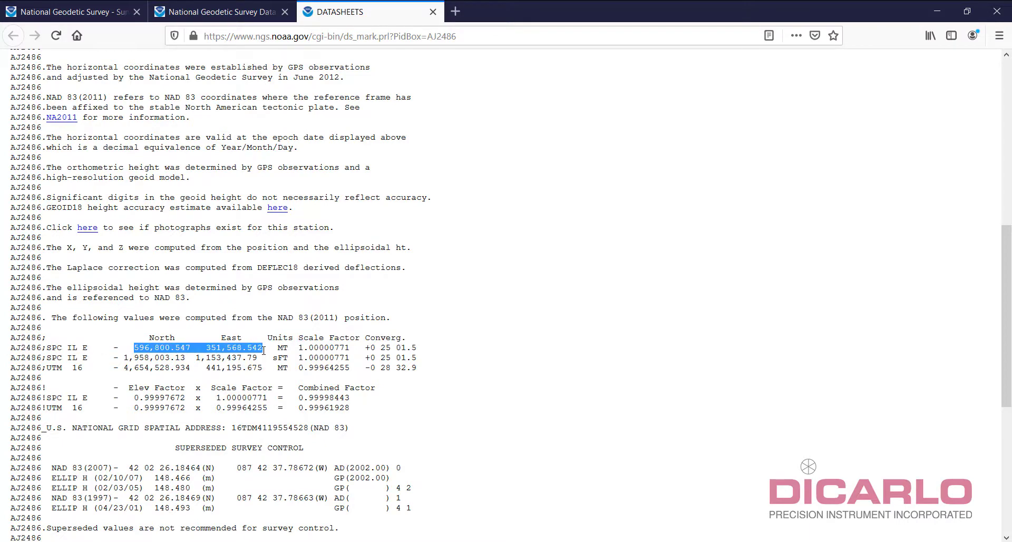
drag(124, 357, 263, 358)
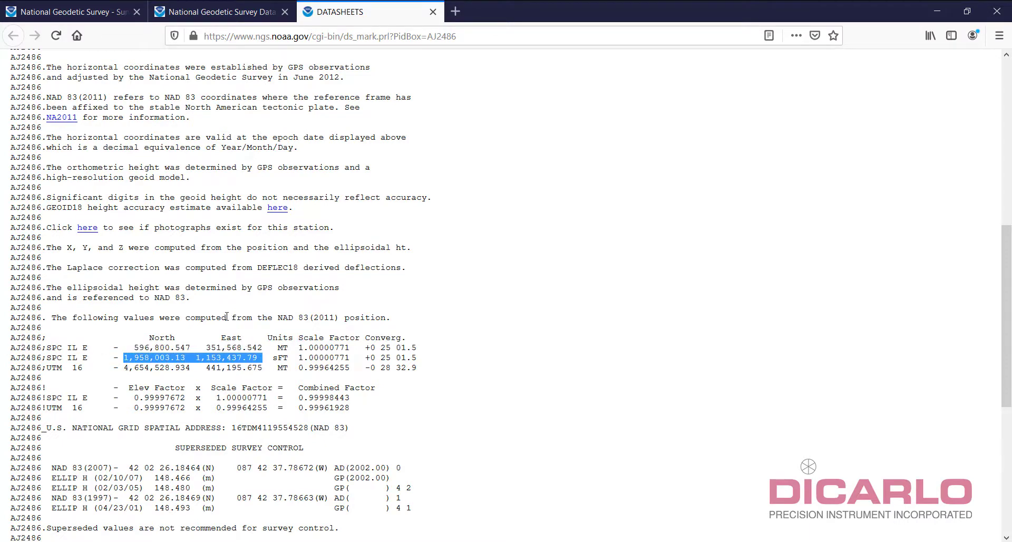
scroll(219, 300, up, 10)
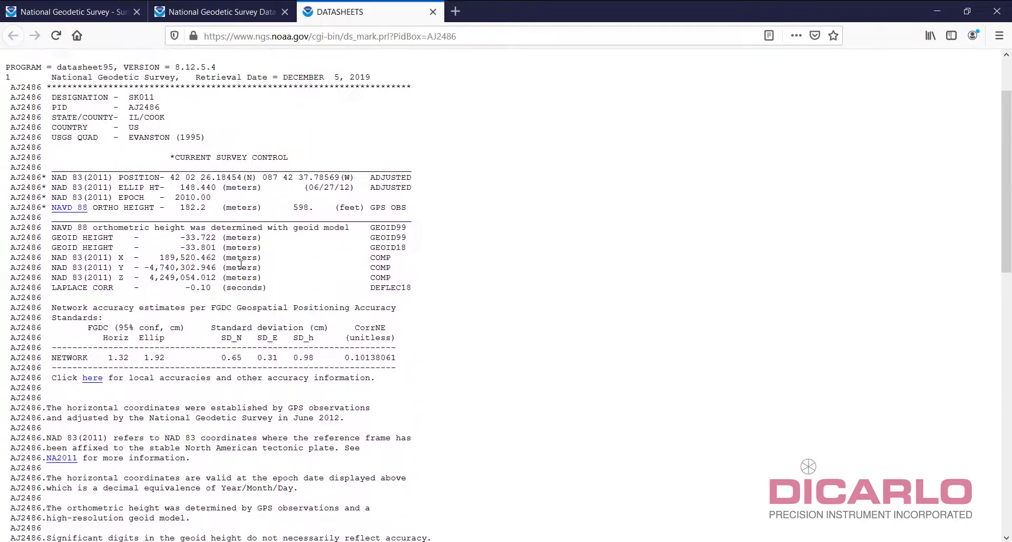
Step: Highlight AJ2486's orthometric height in feet and its station description, including the year 2000
drag(308, 214, 325, 214)
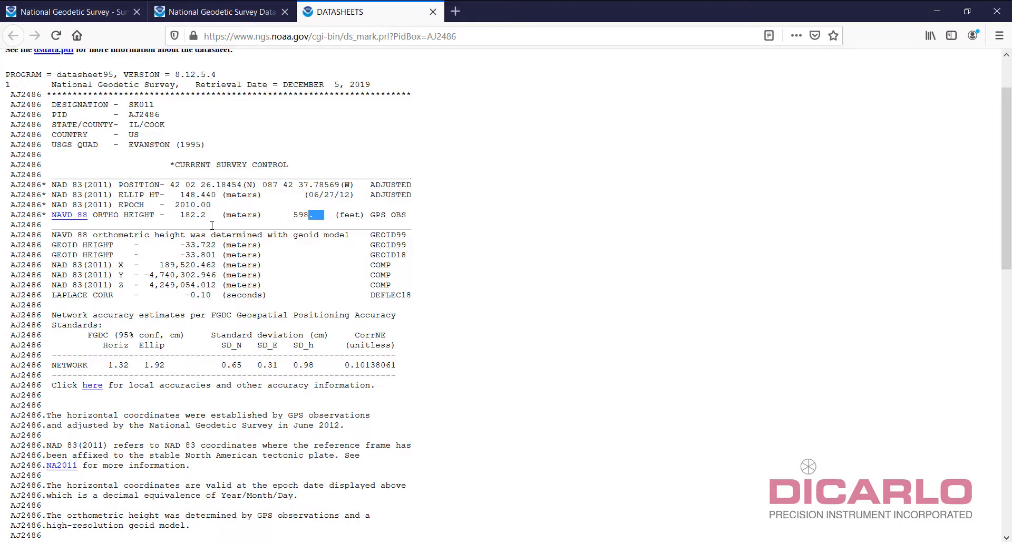
scroll(212, 225, down, 16)
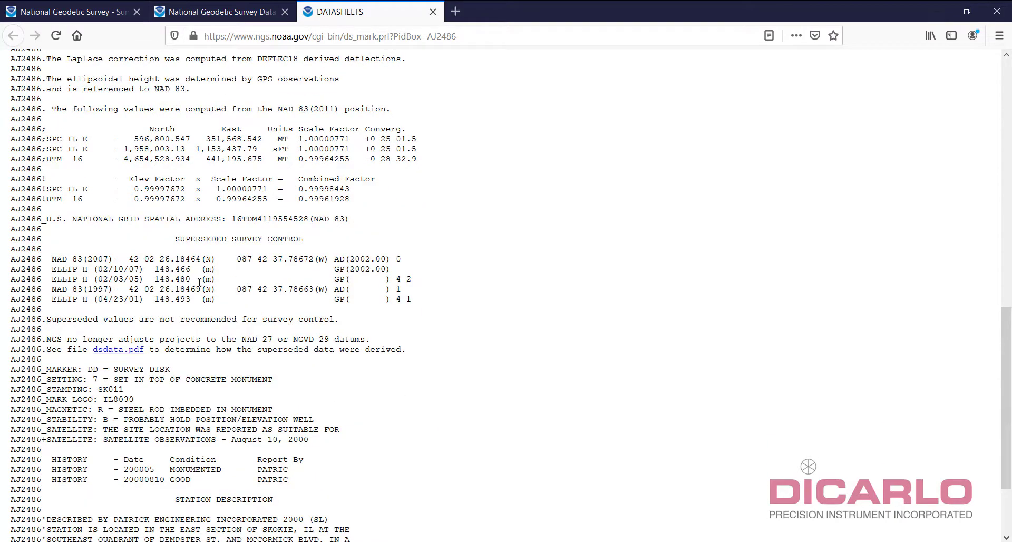
scroll(200, 282, down, 3)
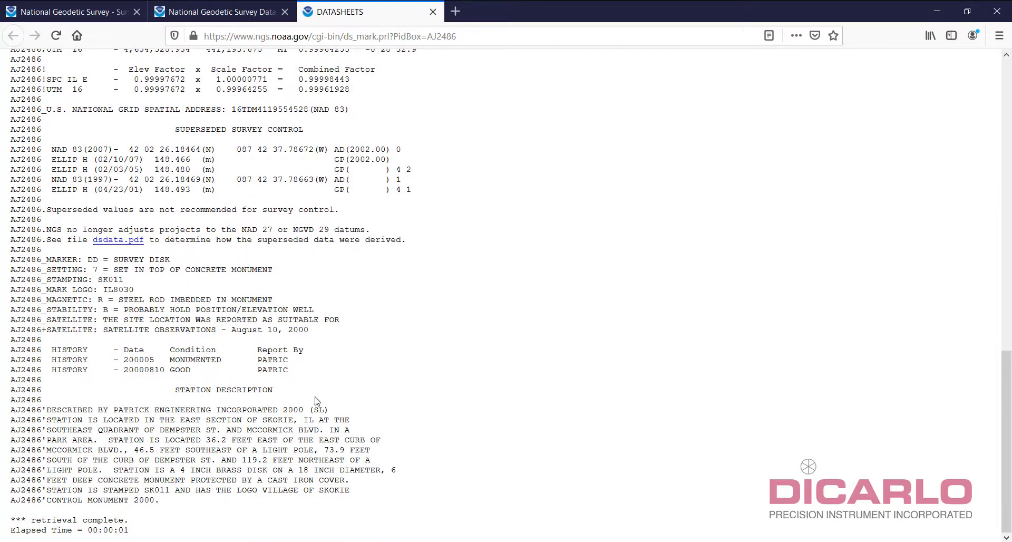
drag(180, 388, 377, 496)
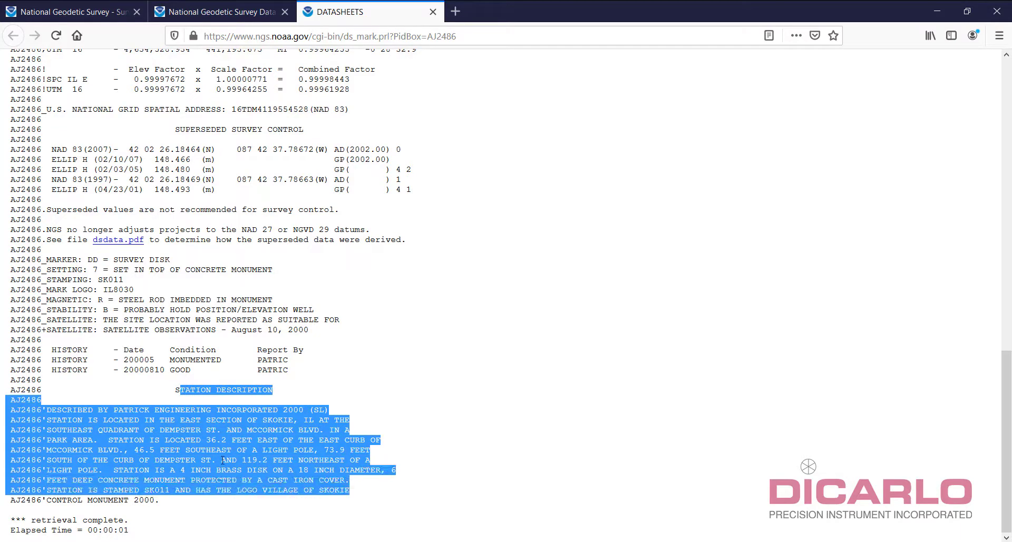
click(112, 483)
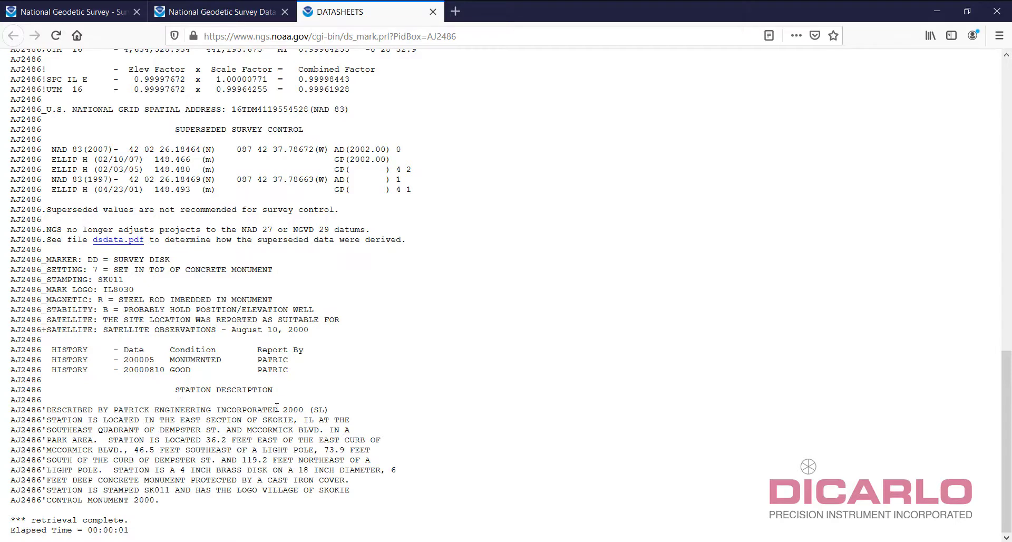
drag(284, 409, 304, 410)
click(219, 346)
Step: Return to the top and close the AJ2486 datasheet to get back to the map
scroll(157, 341, up, 4)
scroll(156, 341, up, 20)
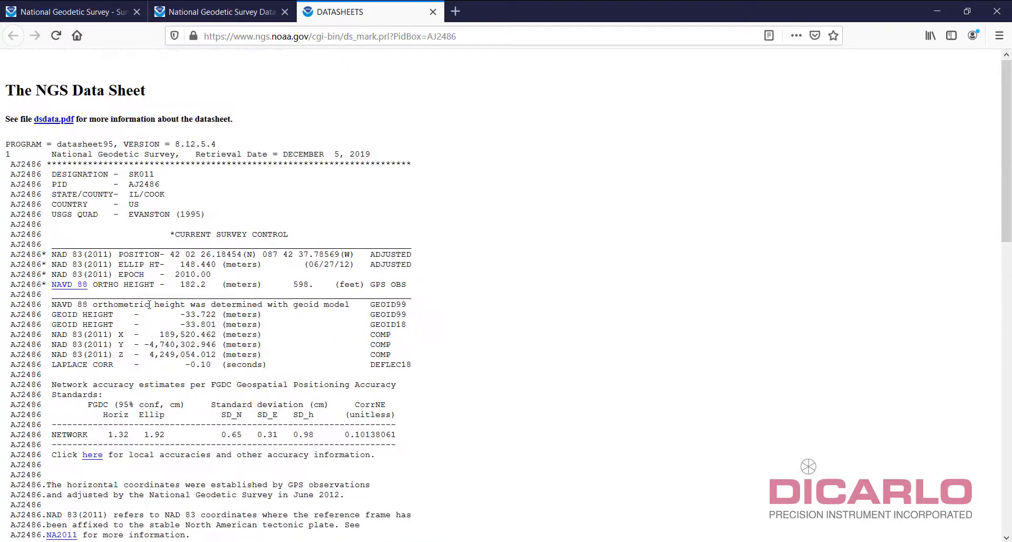
click(432, 11)
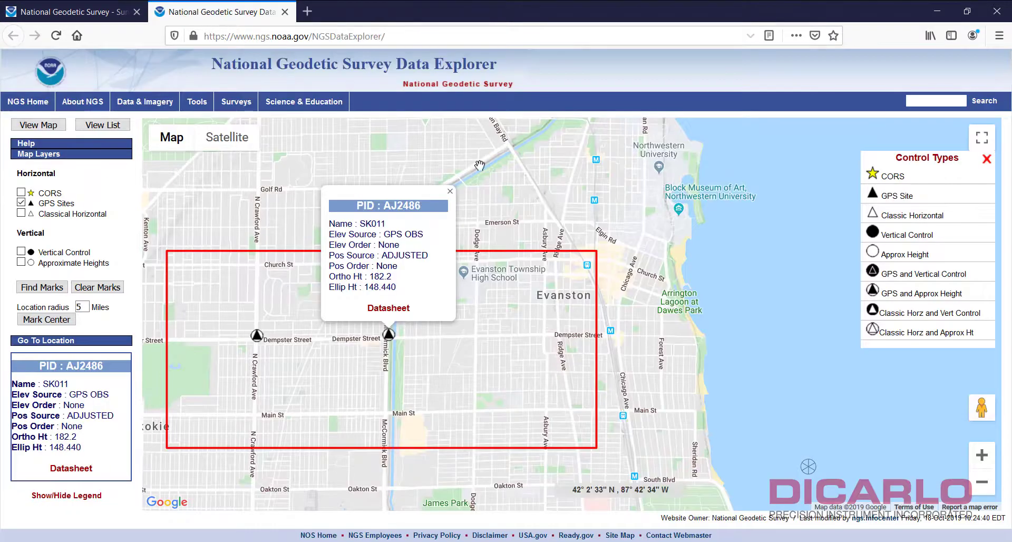
Step: Find GPS marks around Evanston, compare marks NG0111 and NG0120, and open NG0111's info popup
click(41, 287)
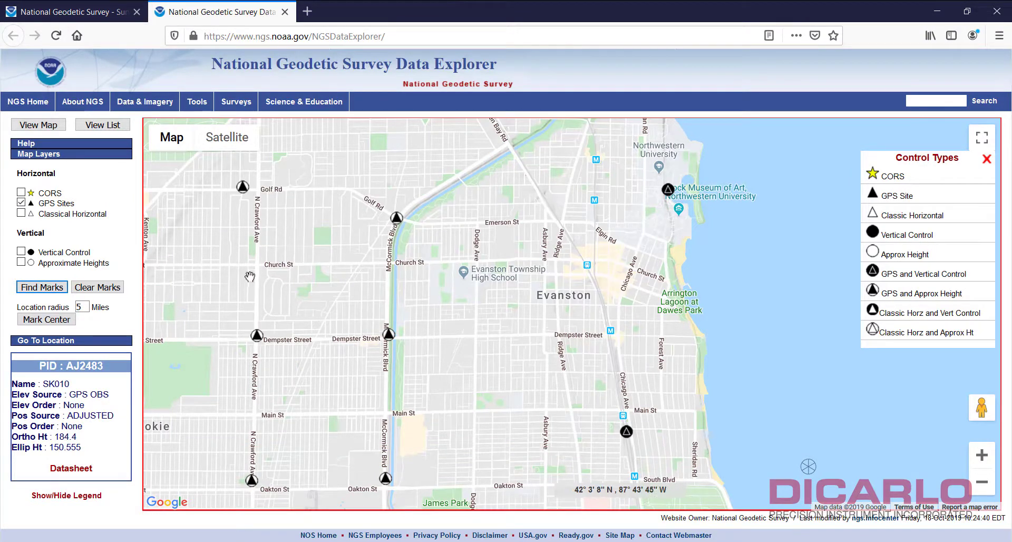
click(631, 436)
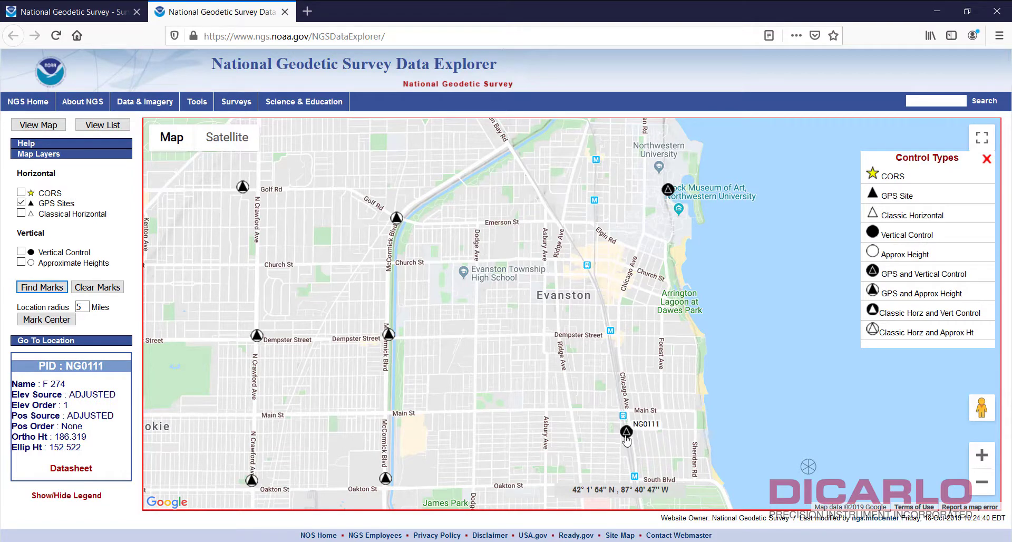
click(667, 189)
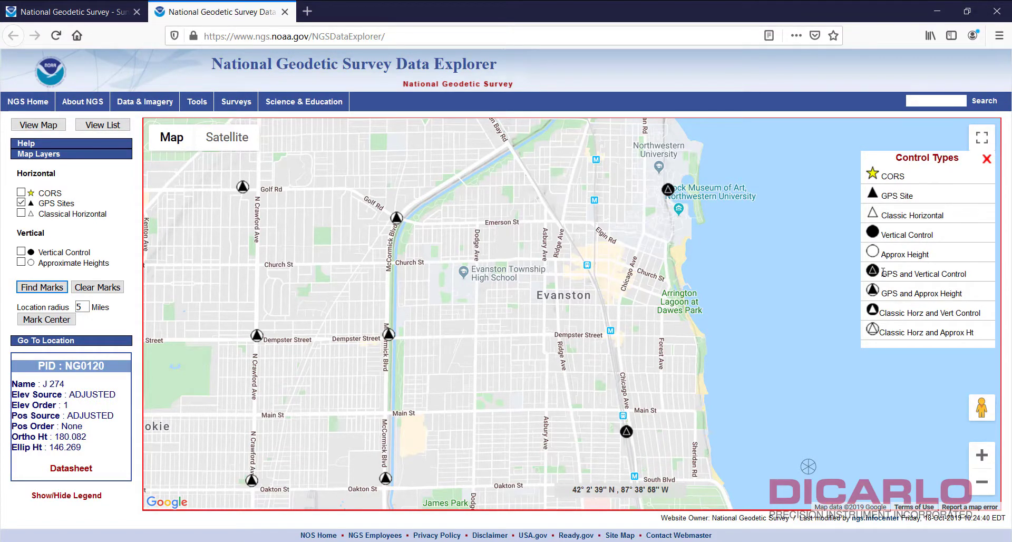
drag(881, 272, 971, 280)
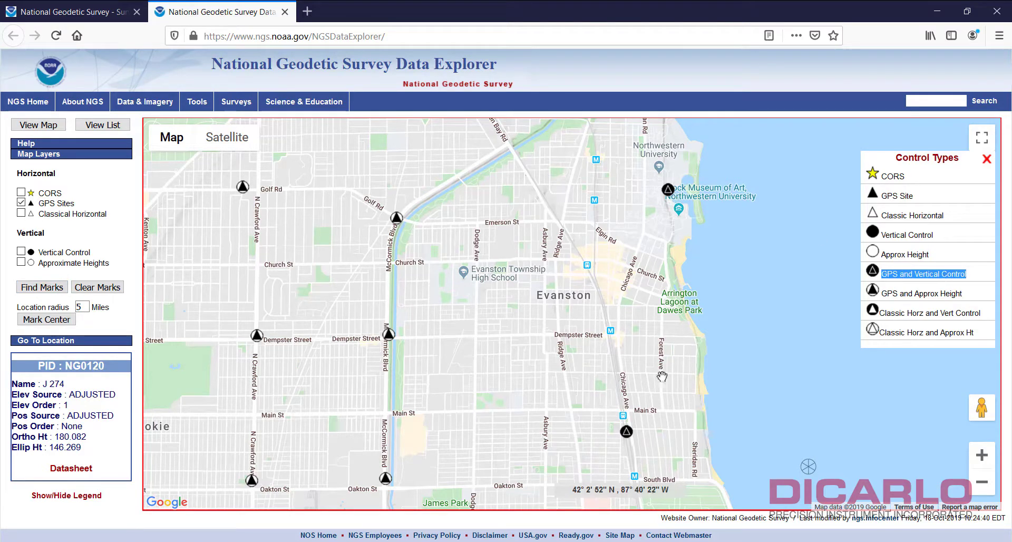
click(626, 432)
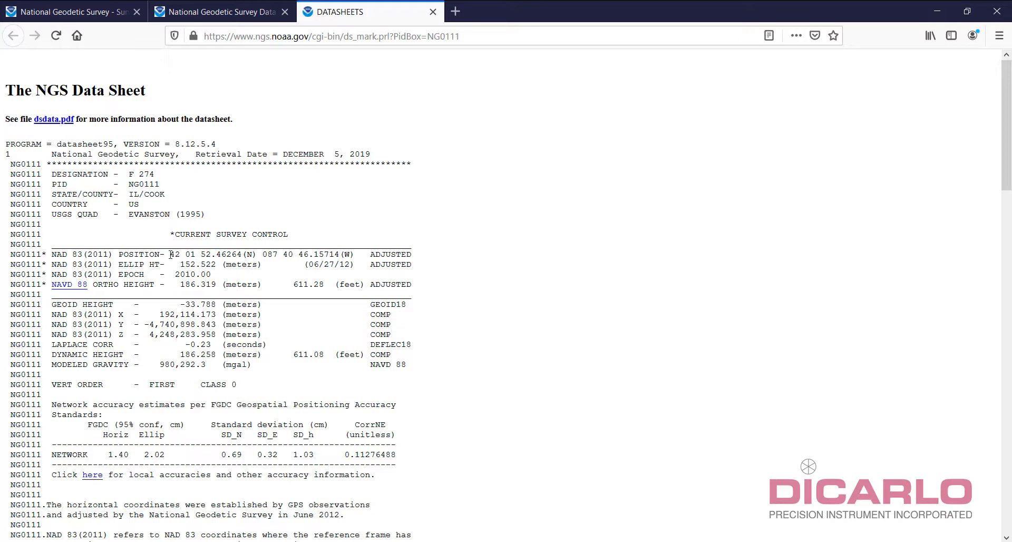
Step: Highlight NG0111's NAD 83(2011) latitude/longitude and its 186.319 m orthometric height
drag(170, 255, 348, 255)
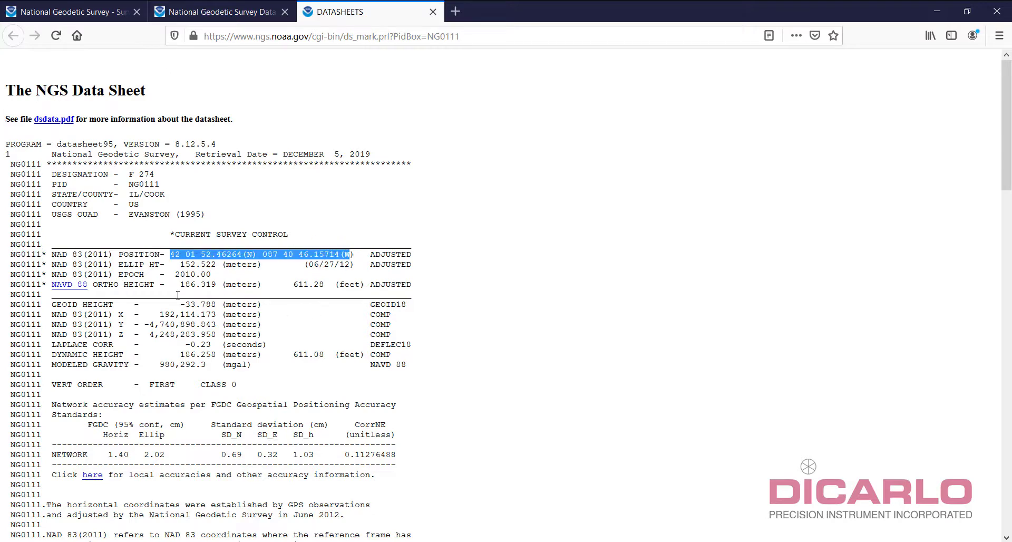
drag(180, 284, 221, 285)
click(203, 283)
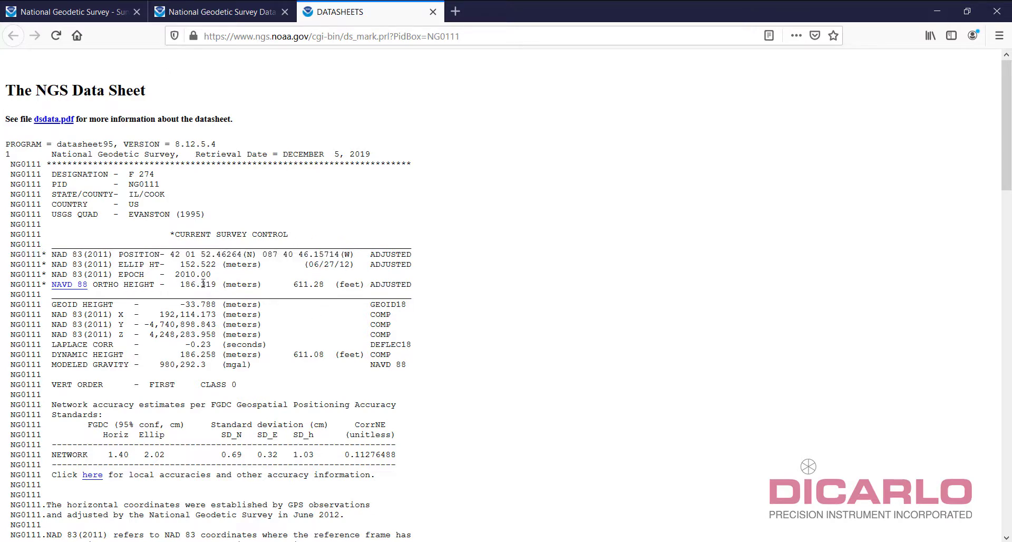
double_click(214, 285)
drag(181, 284, 217, 285)
drag(88, 254, 108, 254)
Step: Highlight NG0111's SPC IL E coordinates in metres and in survey feet
scroll(261, 307, down, 10)
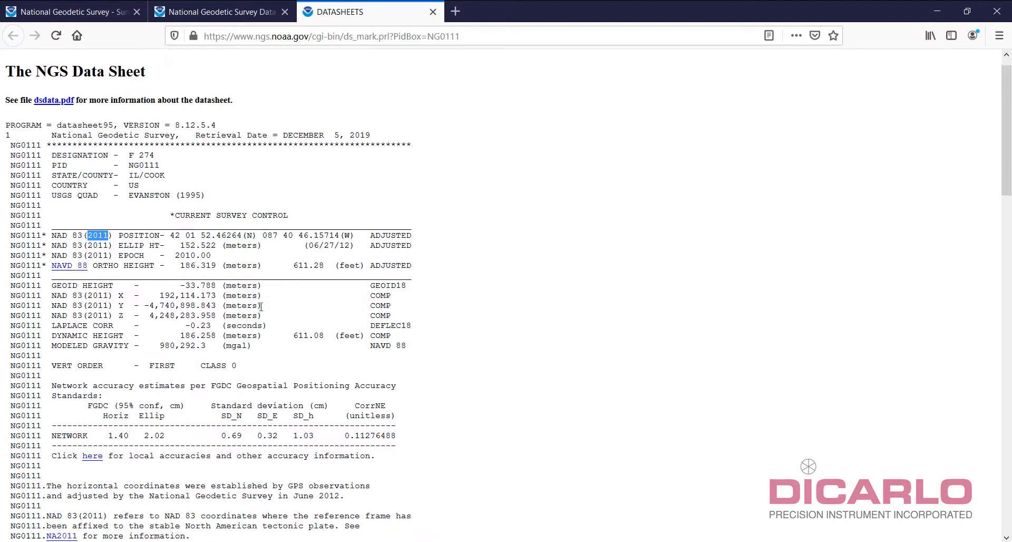
scroll(261, 311, down, 2)
drag(47, 377, 288, 376)
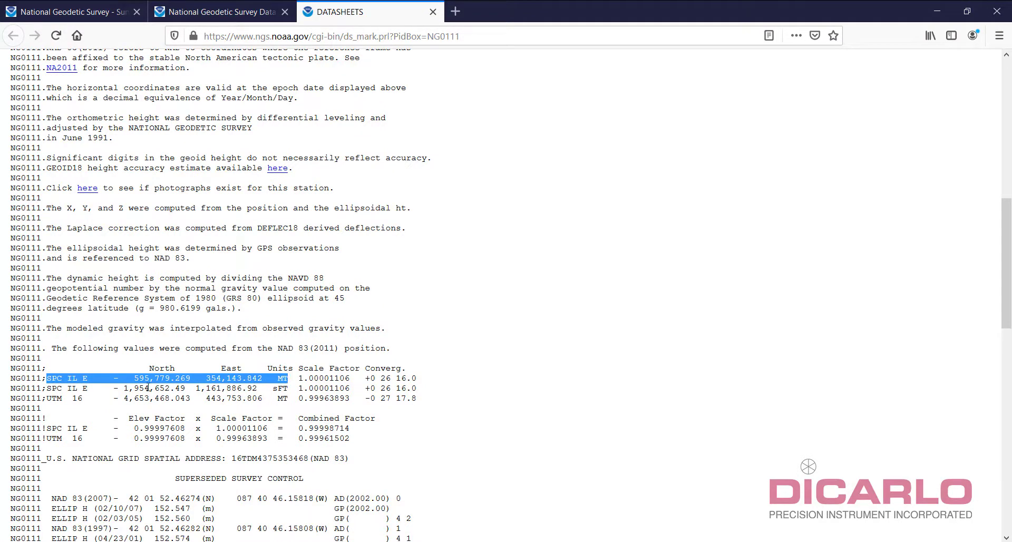
drag(47, 389, 290, 385)
Step: Highlight the STATION RECOVERY (2001) heading and its 'RECOVERY AS DESCRIBED' note
scroll(271, 398, down, 10)
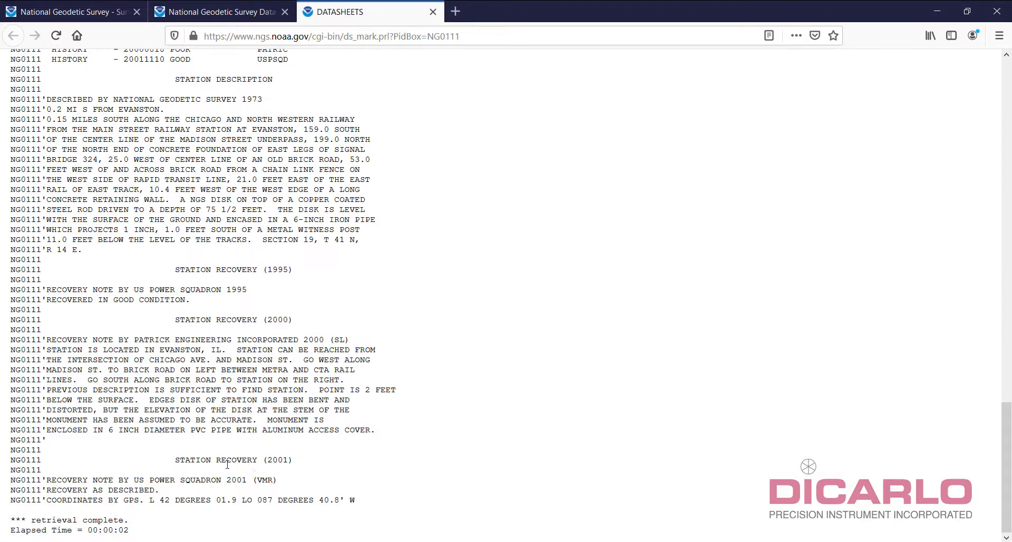
drag(268, 458, 289, 460)
drag(176, 460, 284, 469)
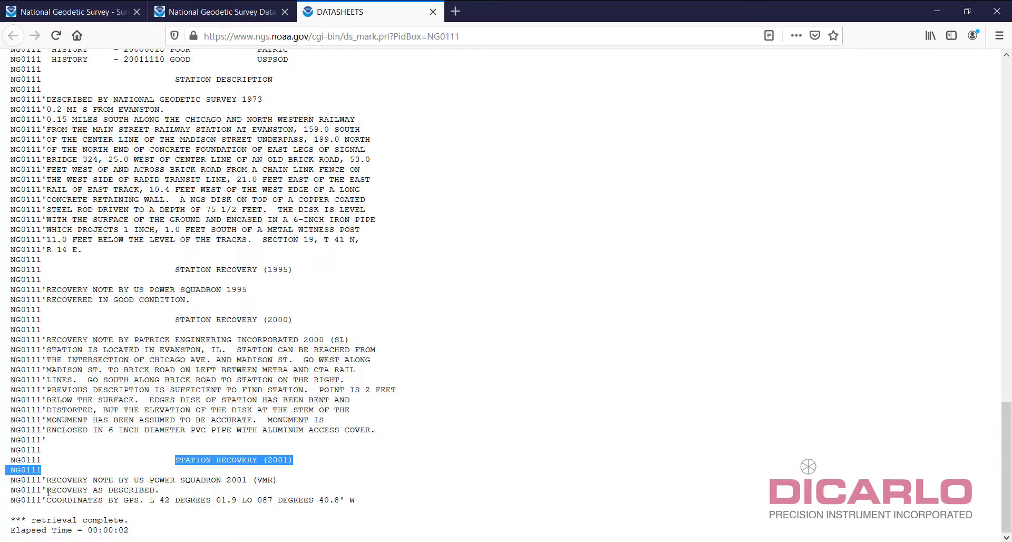
drag(47, 490, 156, 485)
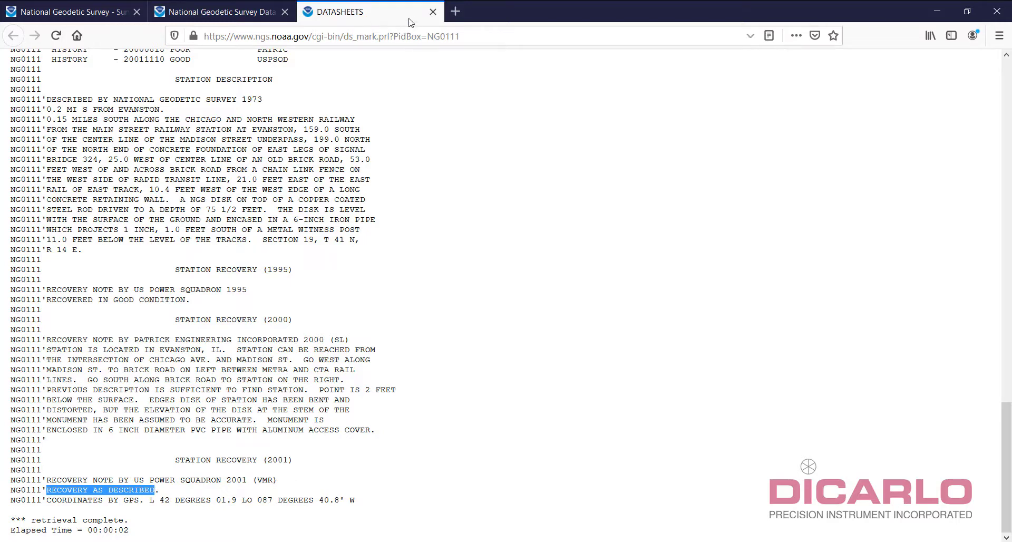
Step: Close the NG0111 datasheet and open mark NG0120's details from the map
click(432, 12)
click(688, 287)
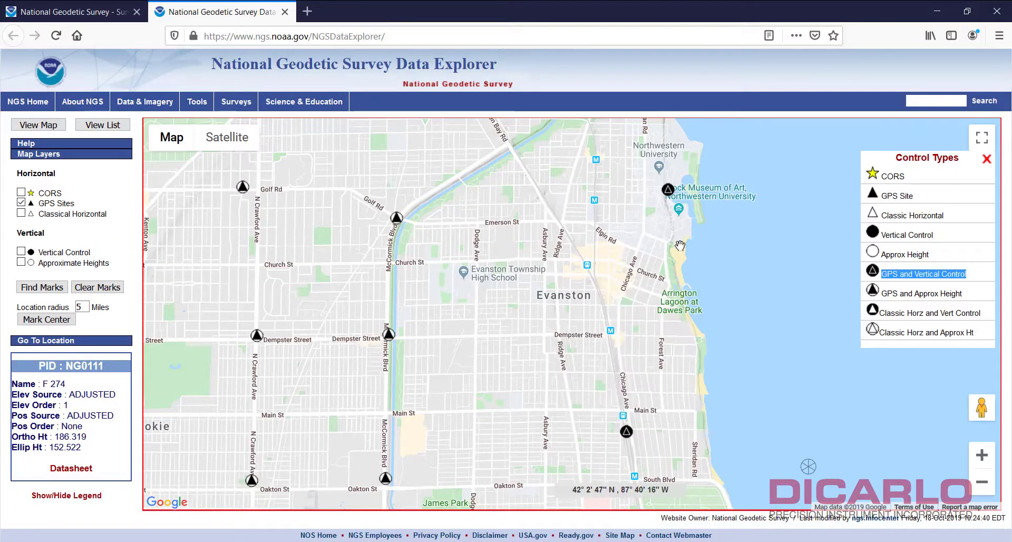
click(667, 189)
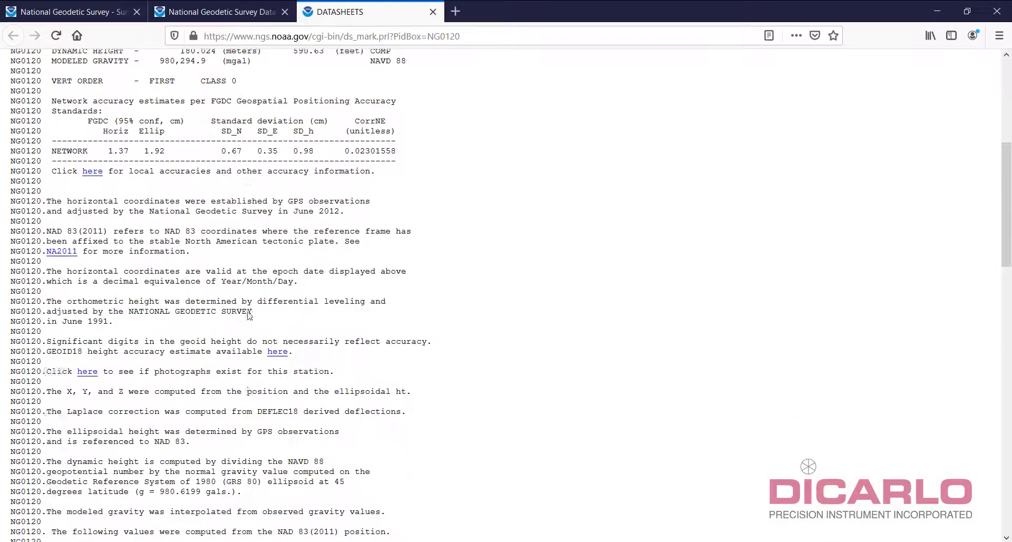
scroll(249, 310, down, 8)
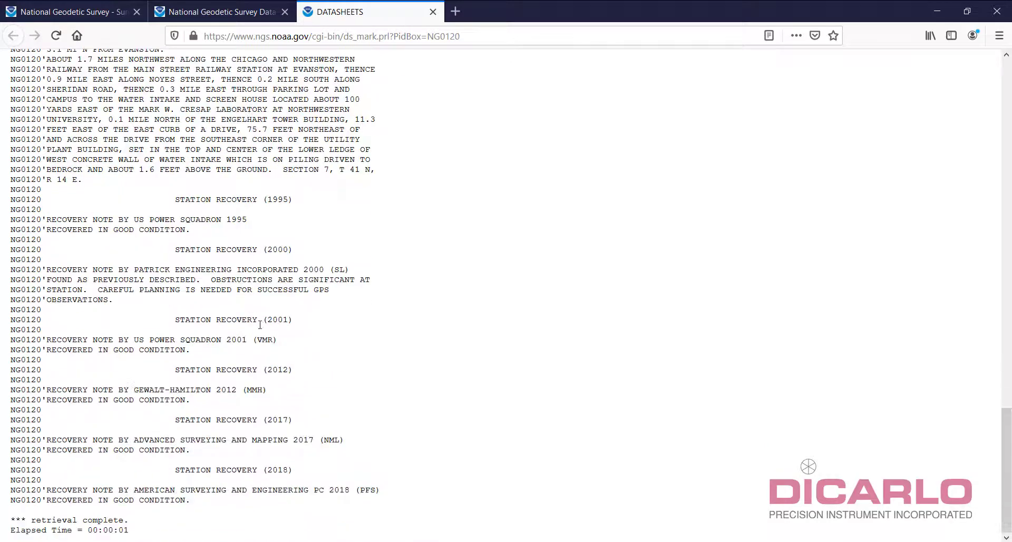
Step: Highlight NG0120's latest 2018 recovery year and its condition note
drag(269, 469, 287, 471)
drag(48, 500, 185, 501)
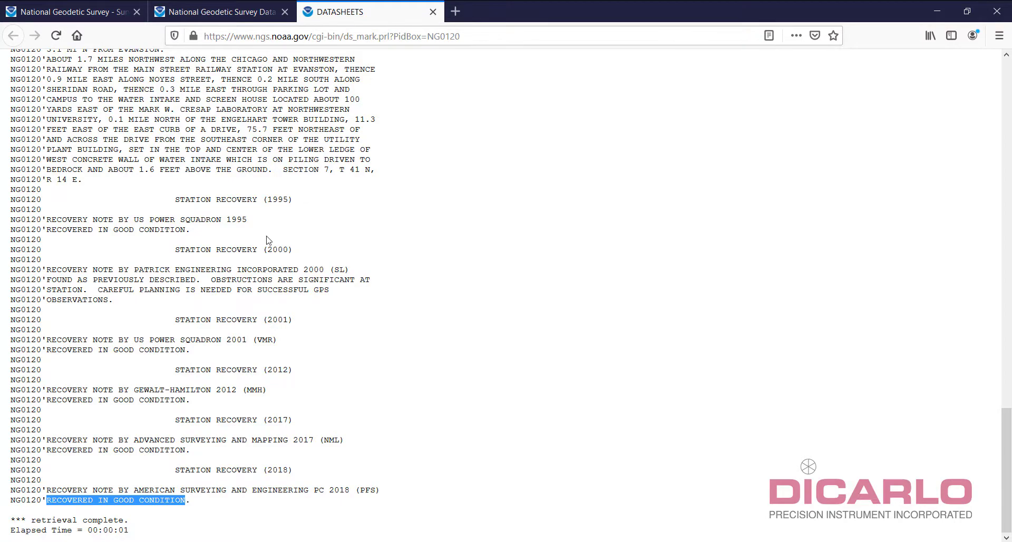
scroll(264, 268, up, 15)
scroll(264, 269, up, 15)
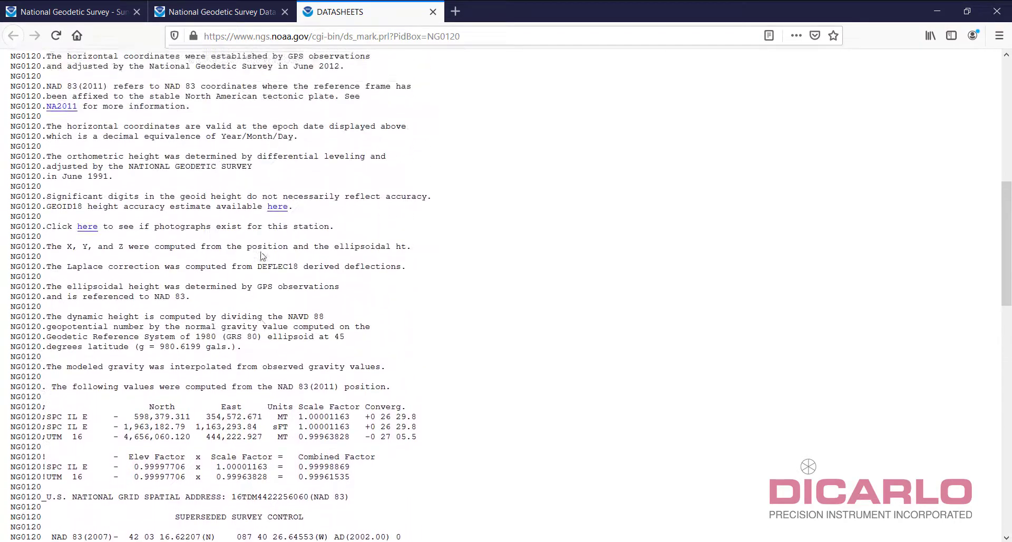
Step: Highlight NG0120's NAD 83(2011) position and its orthometric height, 180.082 m and 590.82 ft
drag(169, 150, 362, 146)
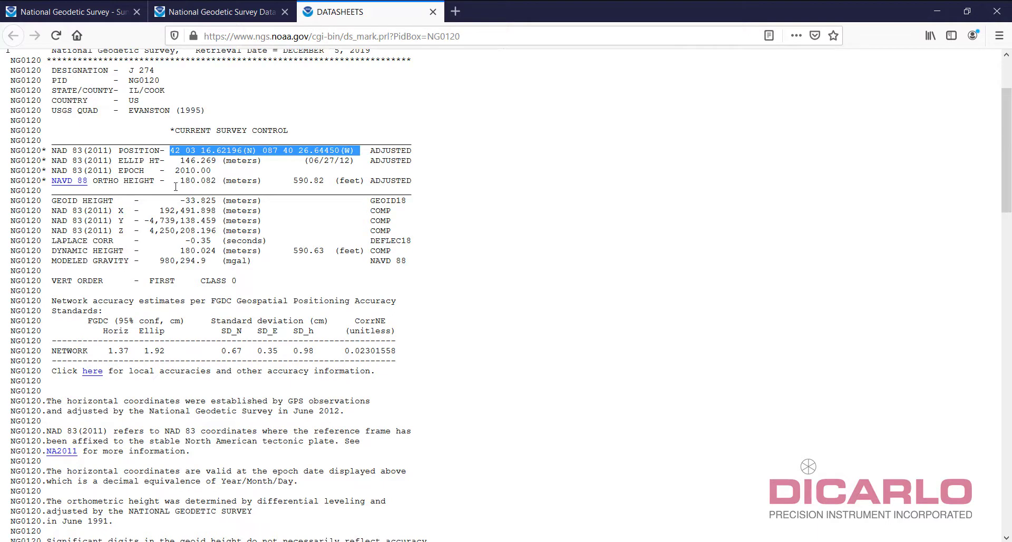
drag(180, 179, 216, 178)
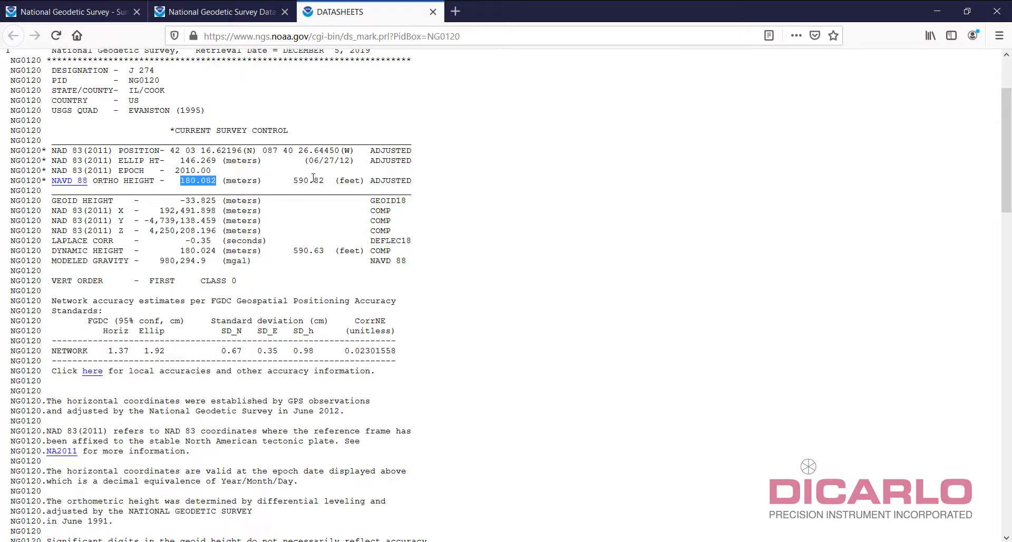
drag(287, 181, 329, 180)
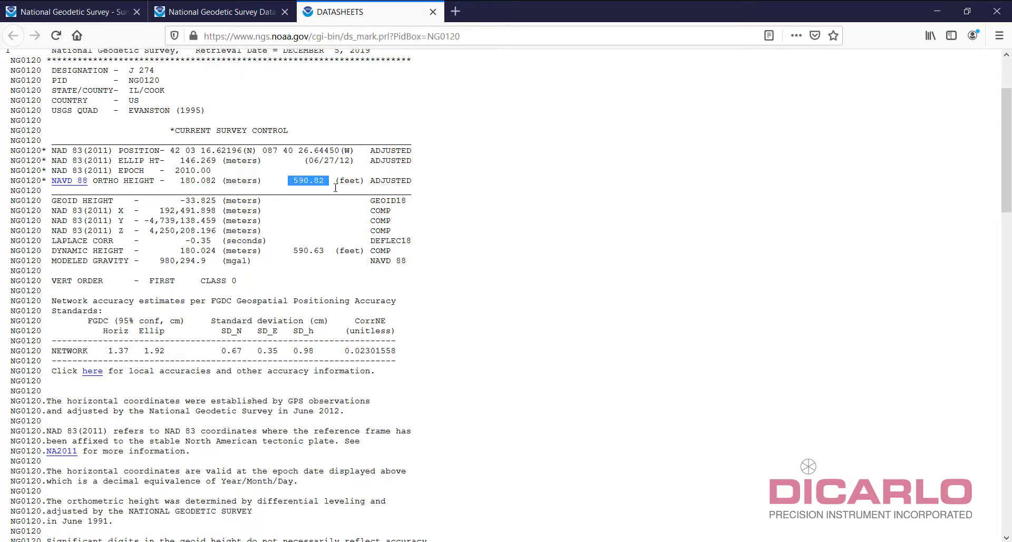
Step: Highlight the SPC IL E coordinate rows in metres and survey feet, then clear the selection
scroll(338, 189, down, 10)
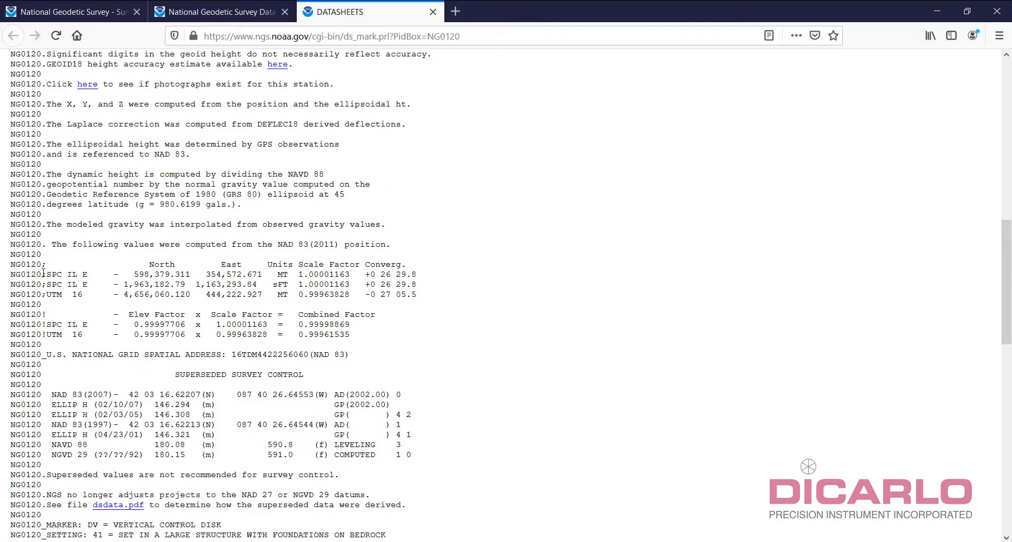
drag(47, 274, 290, 274)
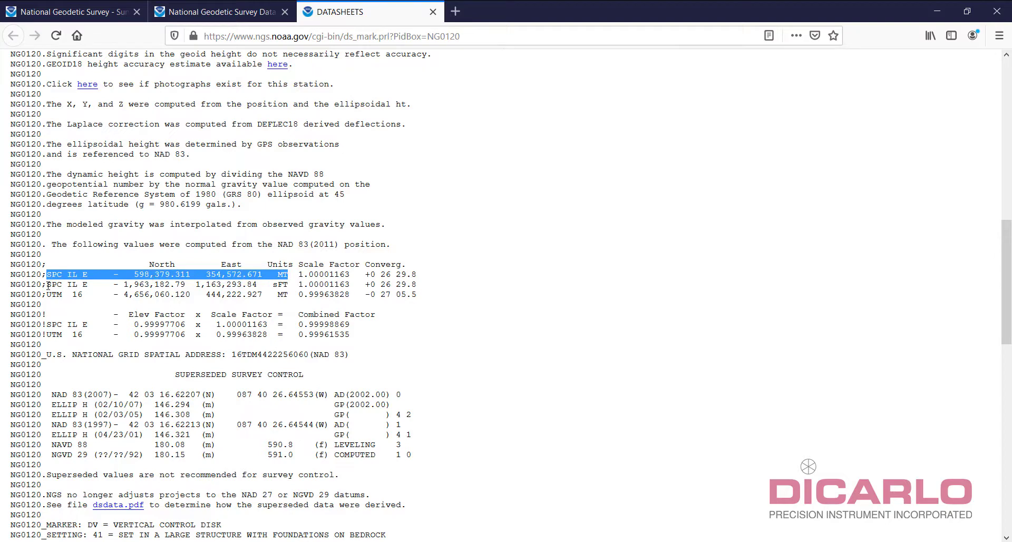
drag(47, 284, 291, 284)
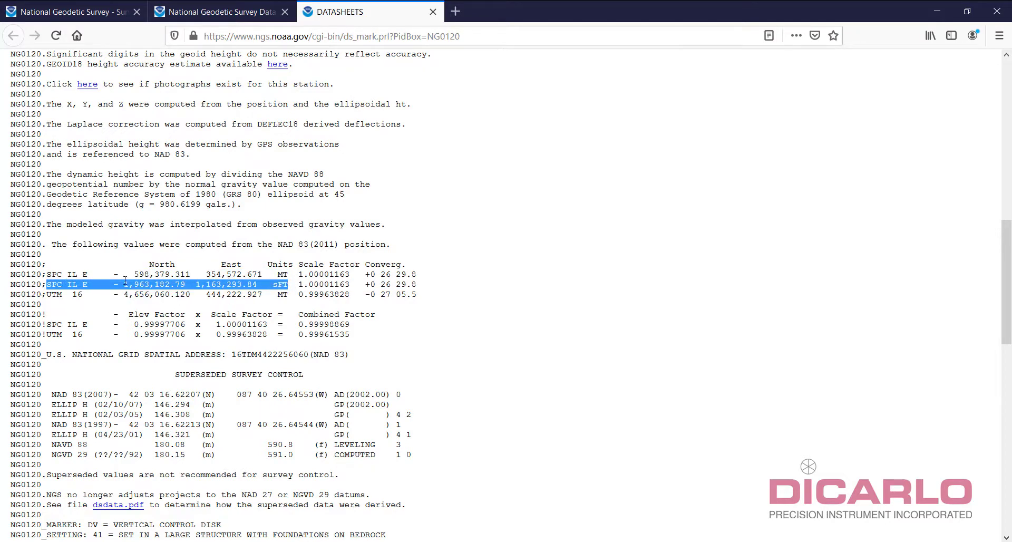
drag(124, 285, 258, 284)
click(211, 283)
click(259, 278)
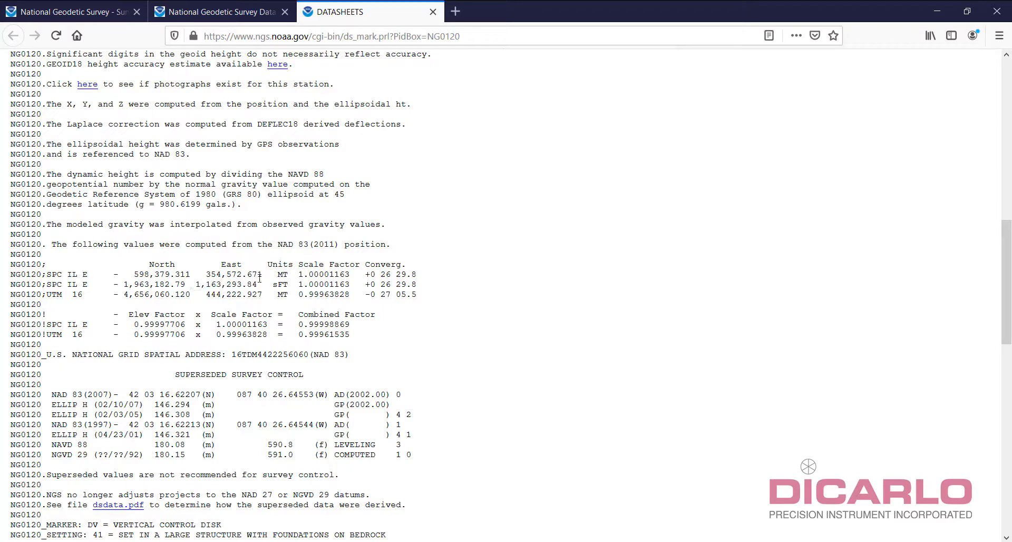
Step: Highlight the station description paragraph and the 2018 recovery note
scroll(216, 293, down, 12)
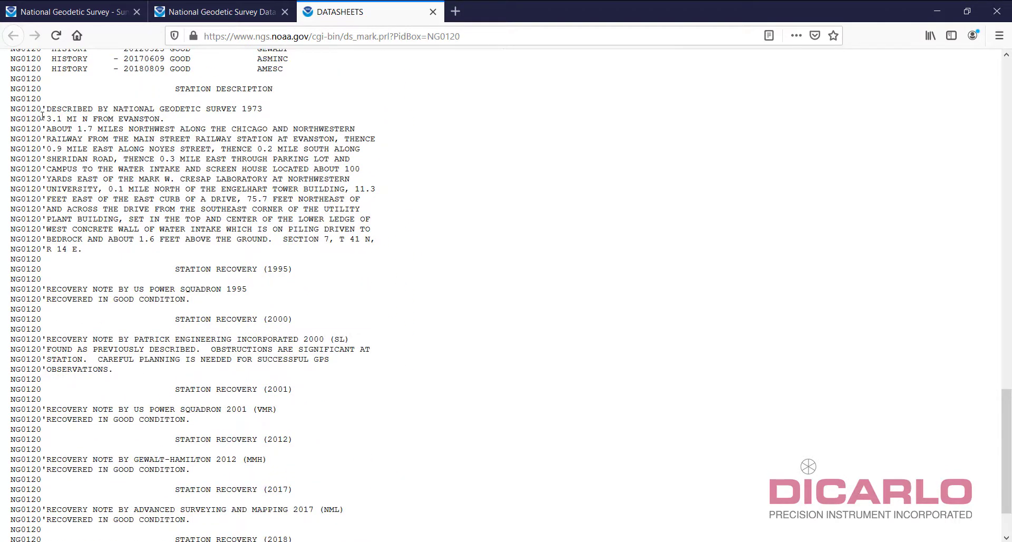
drag(47, 108, 348, 250)
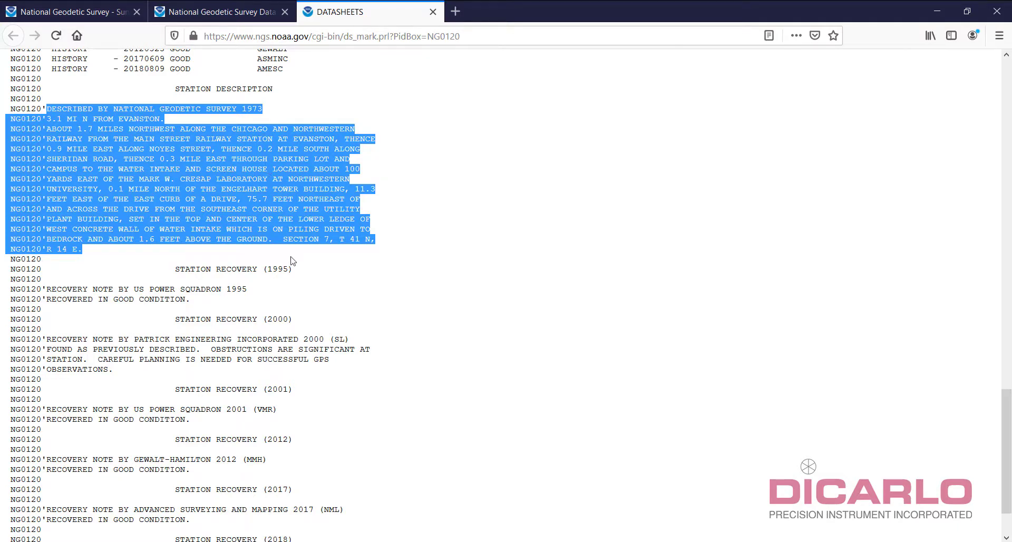
scroll(231, 228, down, 3)
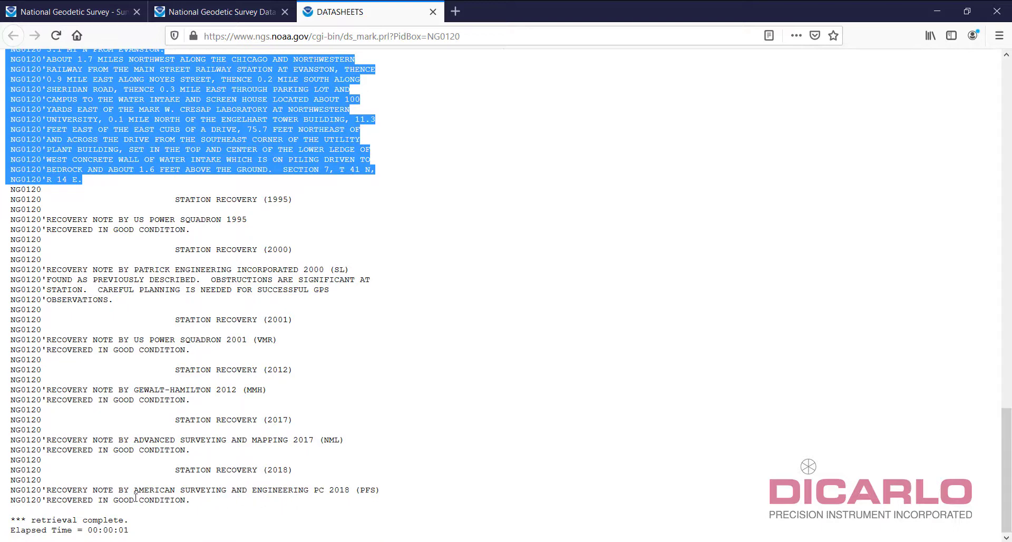
drag(47, 491, 180, 502)
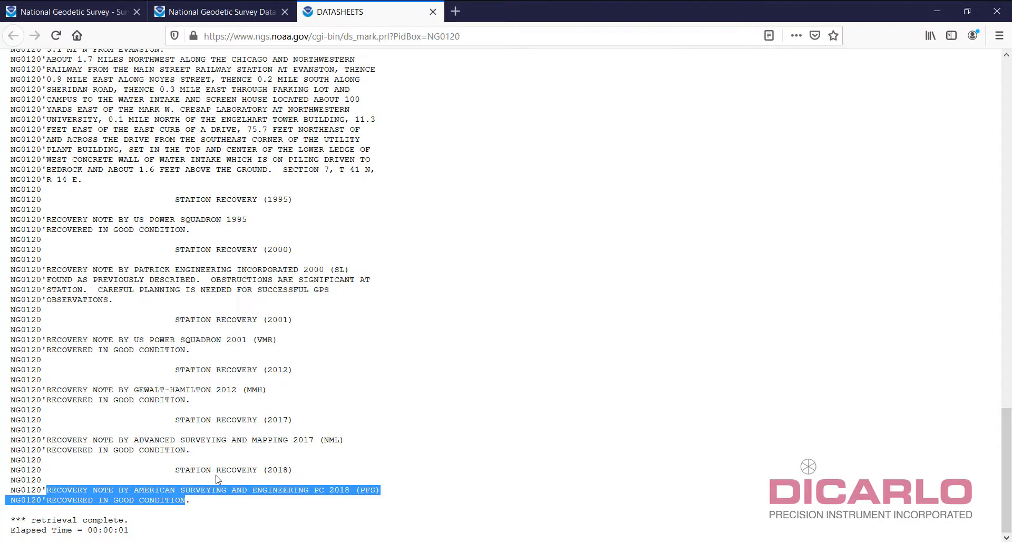
Step: Highlight the 2018 recovery year, then jump back to the top of the datasheet
scroll(229, 309, up, 10)
scroll(229, 307, up, 15)
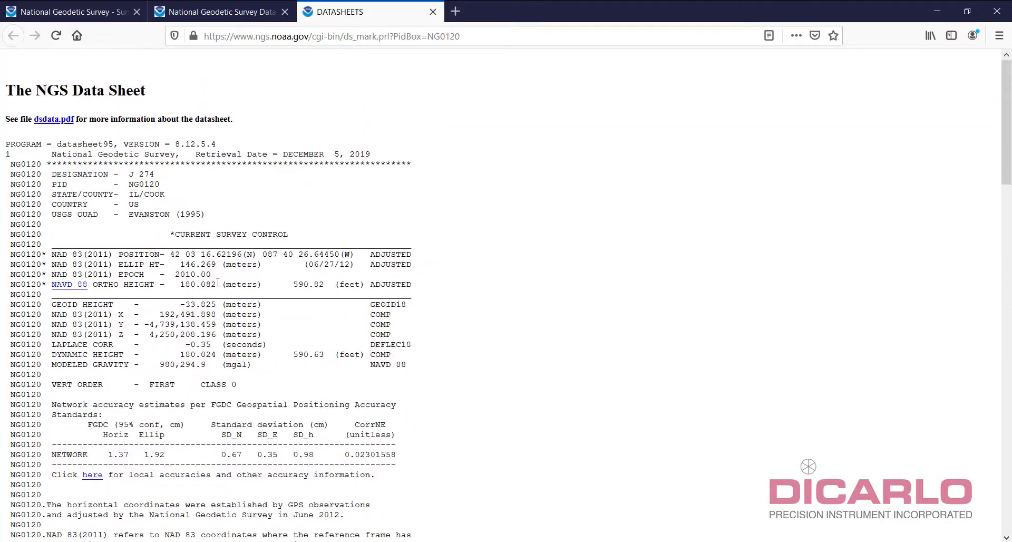
scroll(222, 308, down, 12)
scroll(219, 308, down, 10)
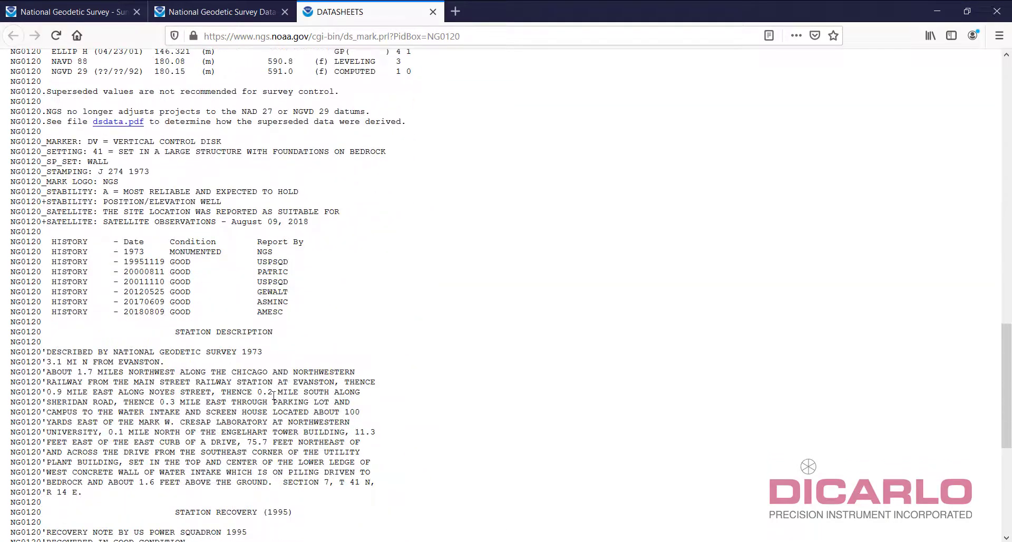
drag(243, 351, 263, 352)
scroll(205, 472, down, 10)
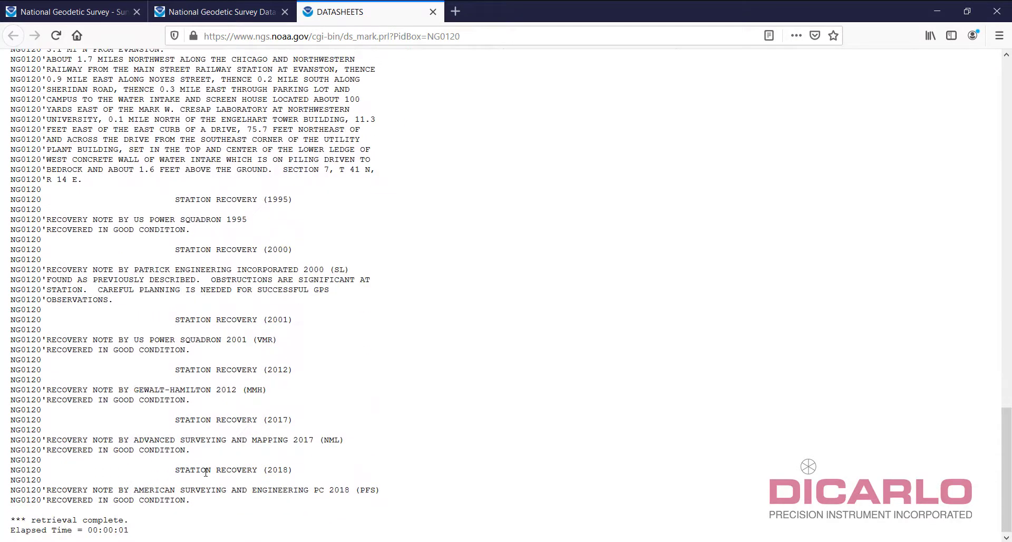
double_click(273, 470)
key(Home)
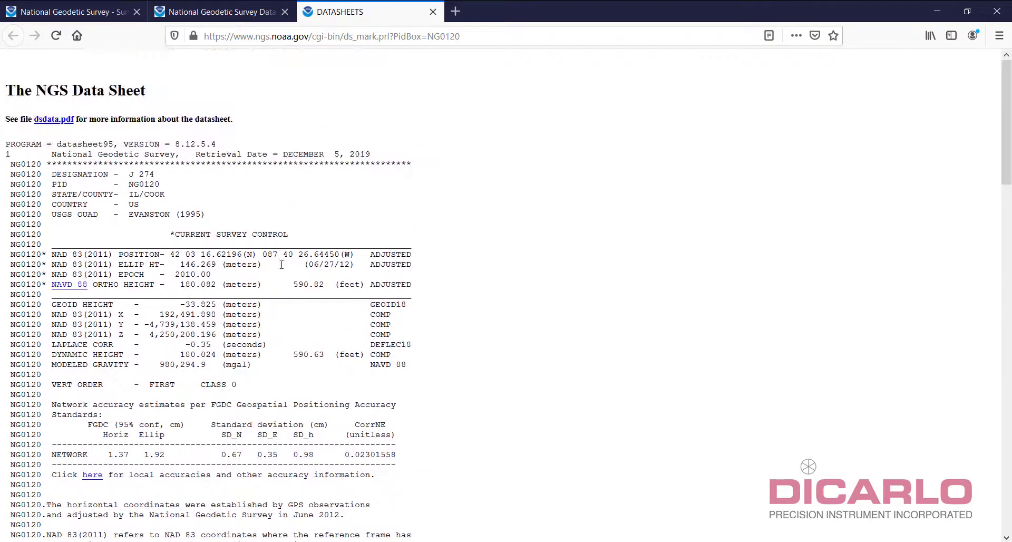
Step: Close the NG0120 datasheet and map popup, then zoom out and centre Evanston on the map
click(433, 12)
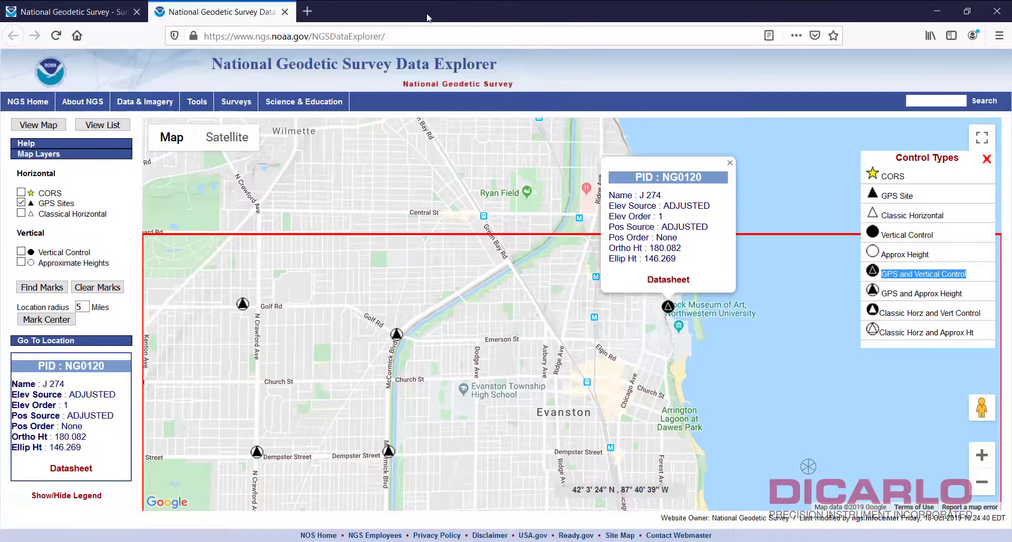
click(730, 162)
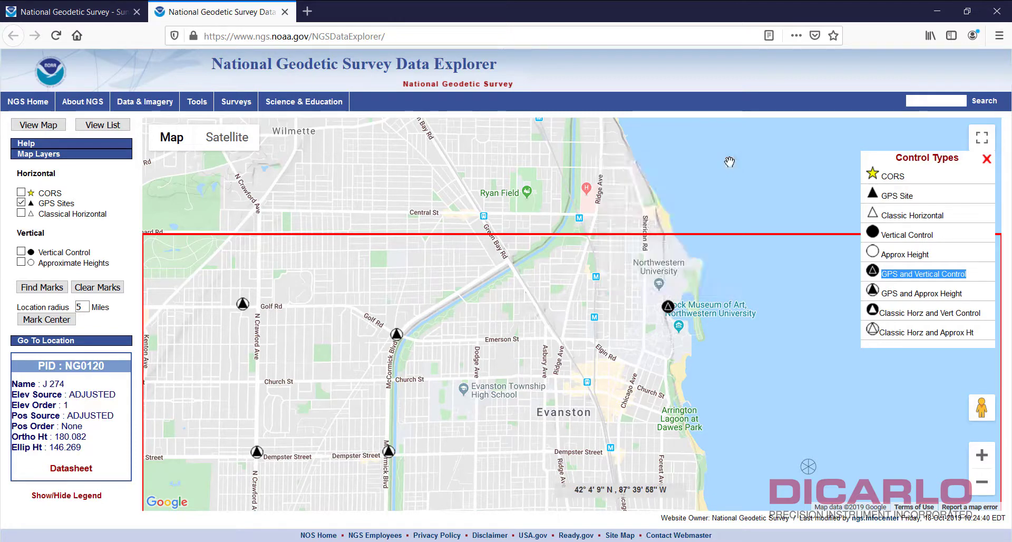
scroll(577, 364, down, 1)
drag(576, 363, 475, 273)
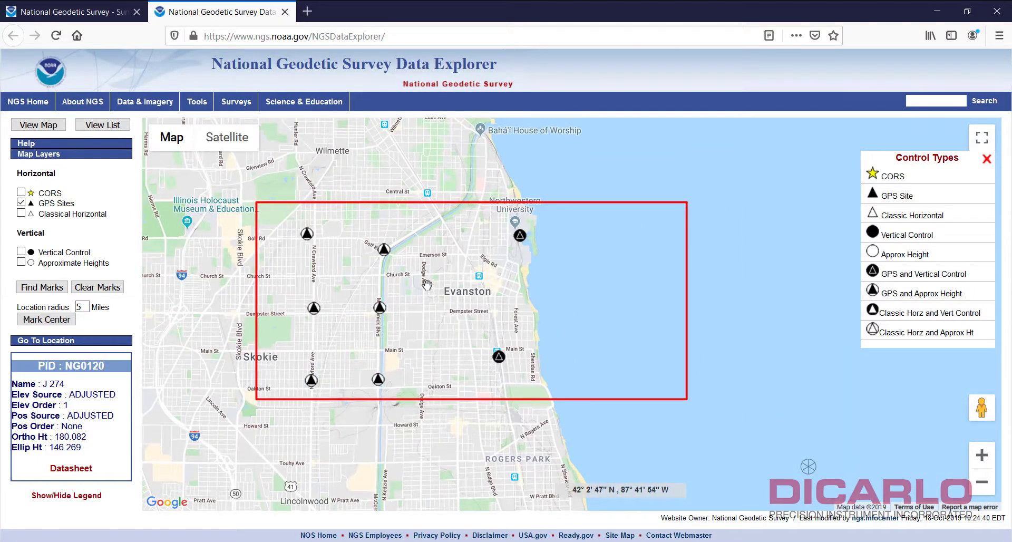